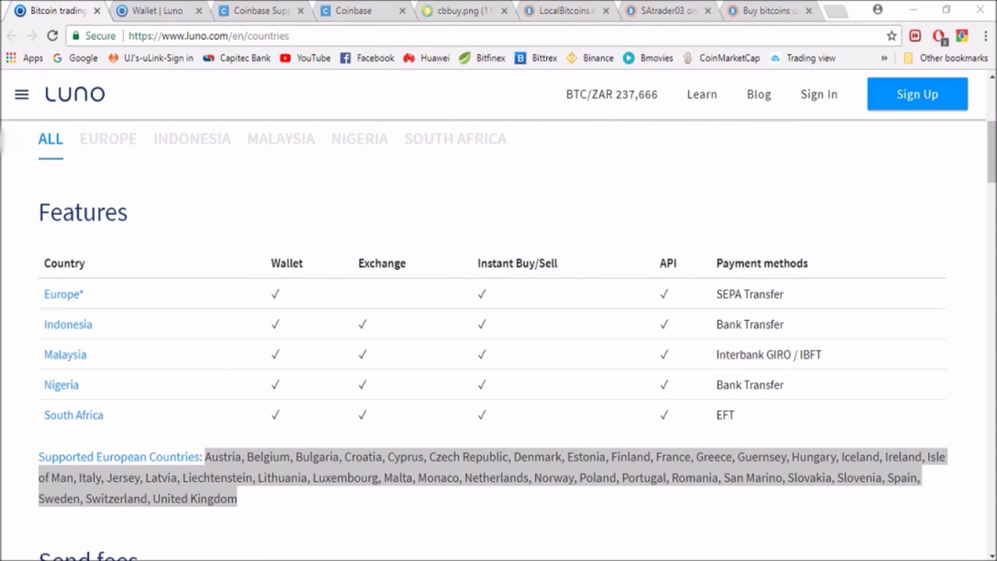
Step: Review Luno's supported countries, features and trading fees down to the instant buy/sell transaction limits
left_click(857, 66)
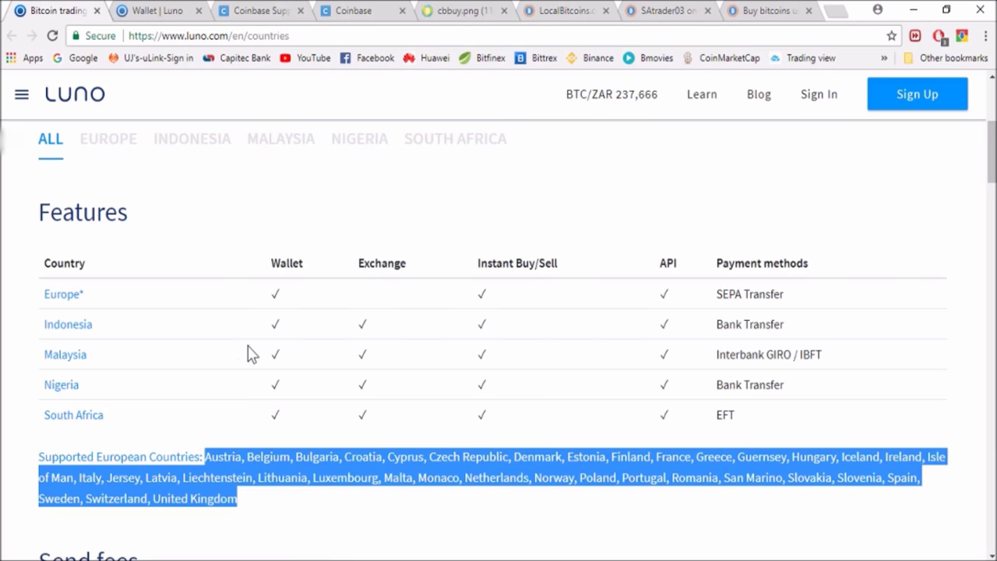
scroll(252, 354, "down", 4)
scroll(132, 280, "down", 15)
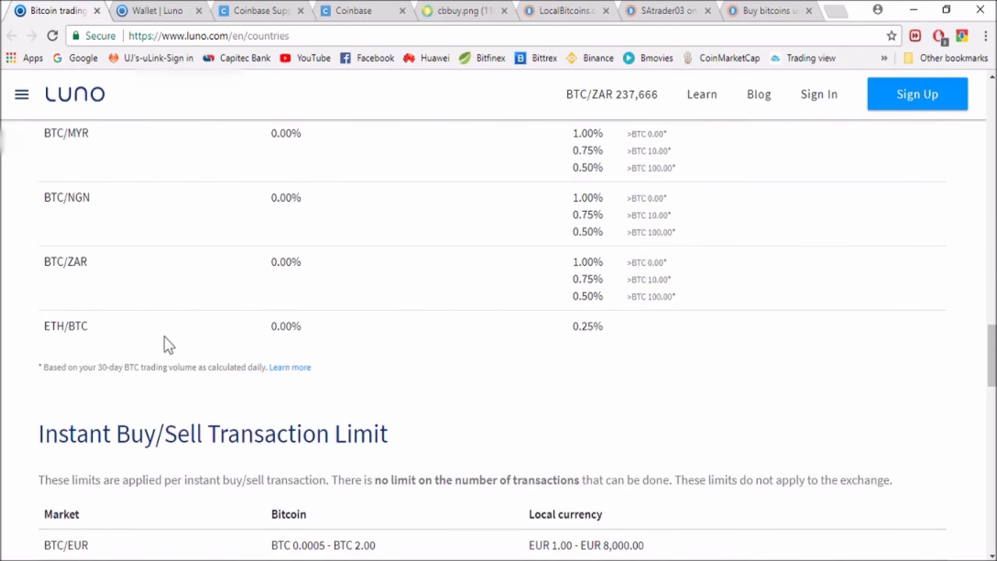
Step: Switch to the Luno wallet page, cycle through the BTC, ETH and ZAR wallets, and view the purchase options
left_click(170, 9)
left_click(65, 271)
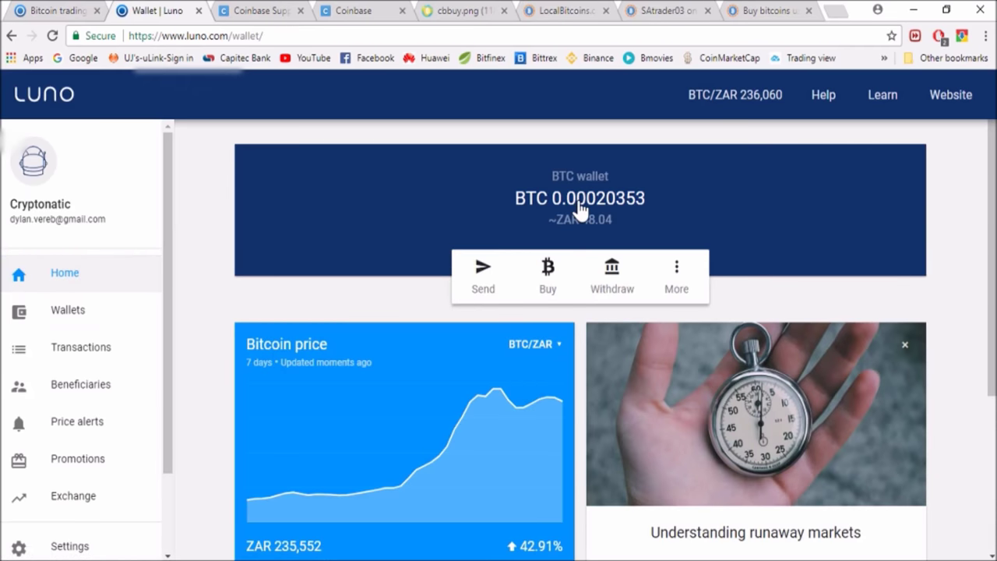
left_click(581, 209)
left_click(581, 209)
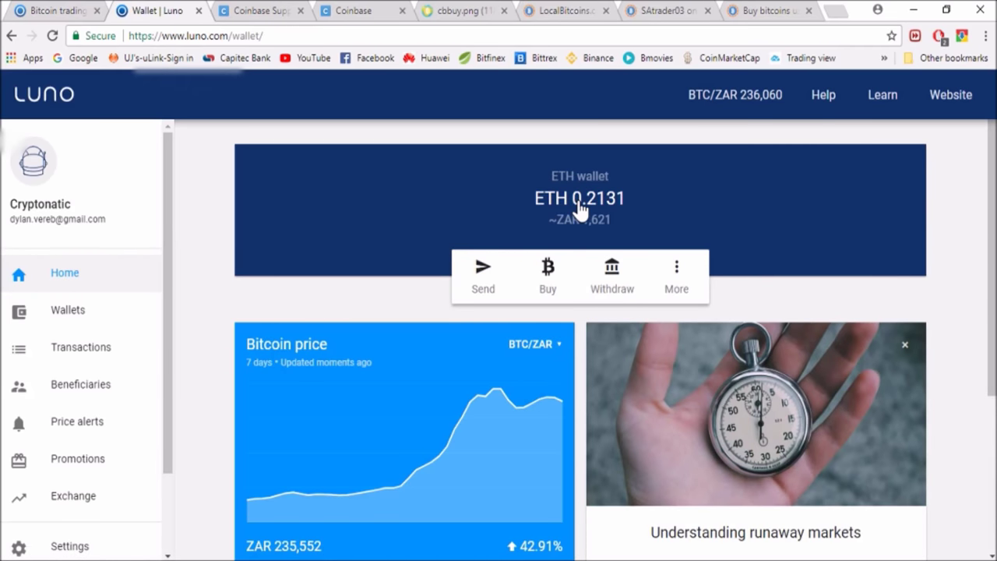
left_click(581, 209)
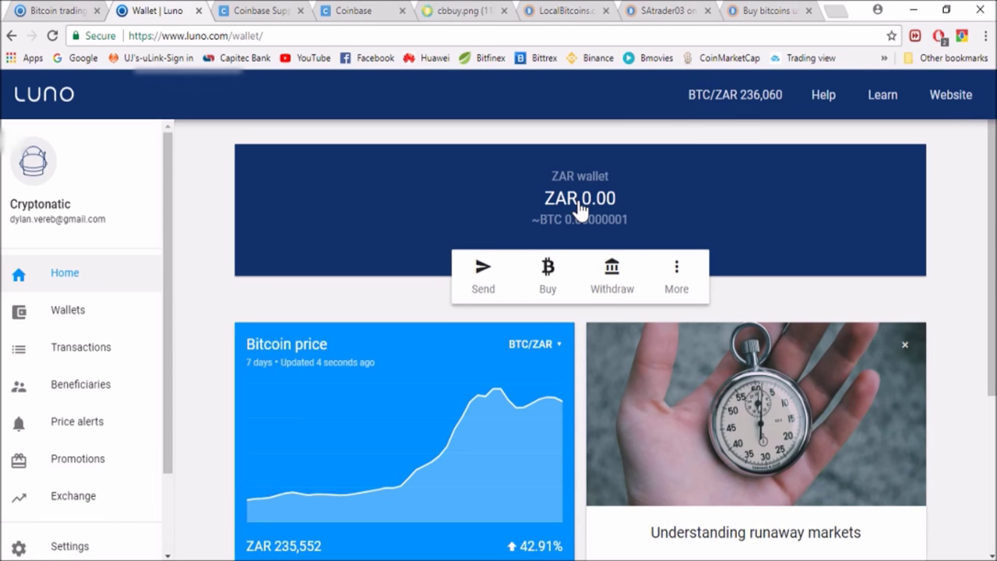
left_click(549, 279)
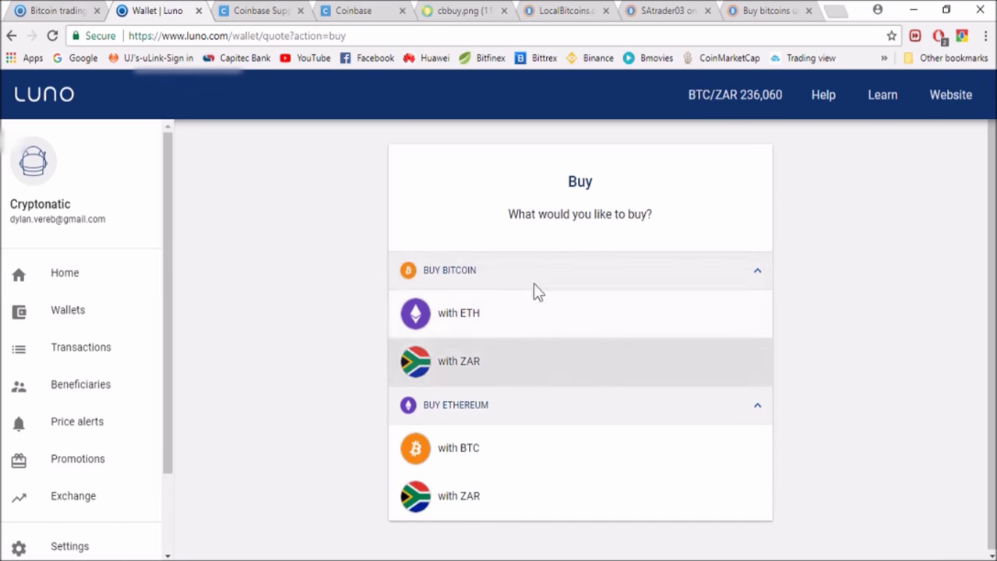
Step: Start a money deposit from the wallet home page and go through the introductory steps to the bank selection
left_click(101, 281)
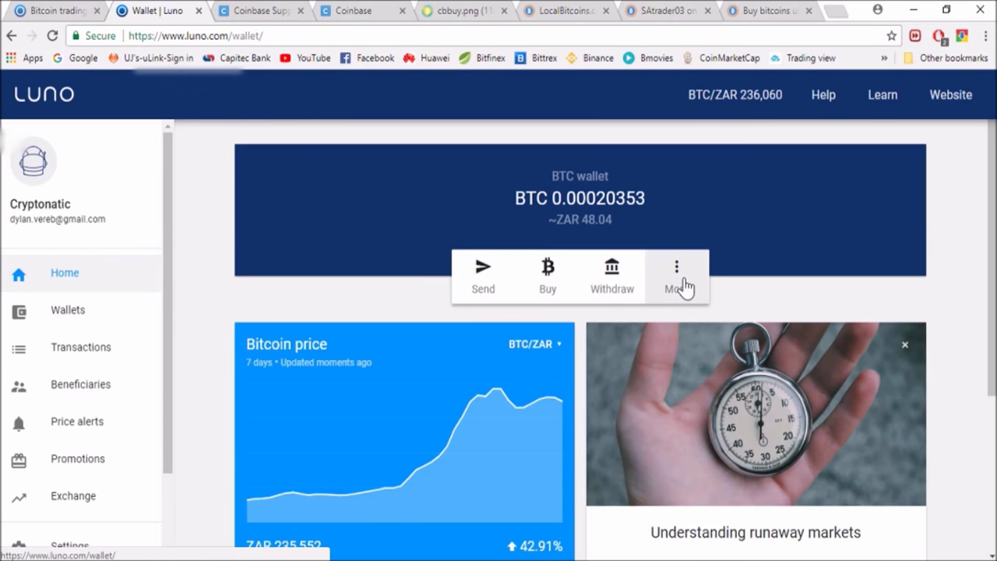
left_click(680, 284)
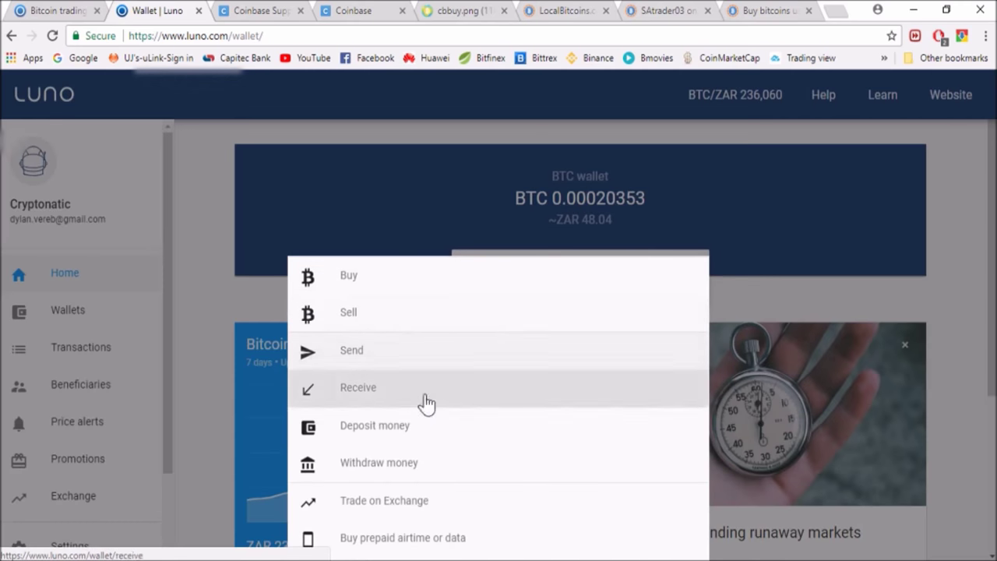
left_click(381, 433)
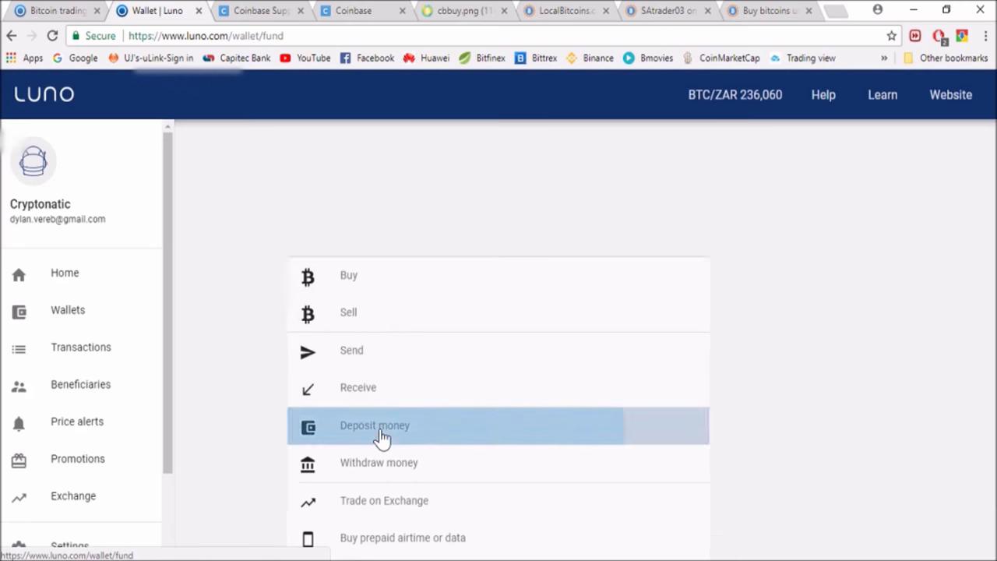
scroll(544, 370, "down", 1)
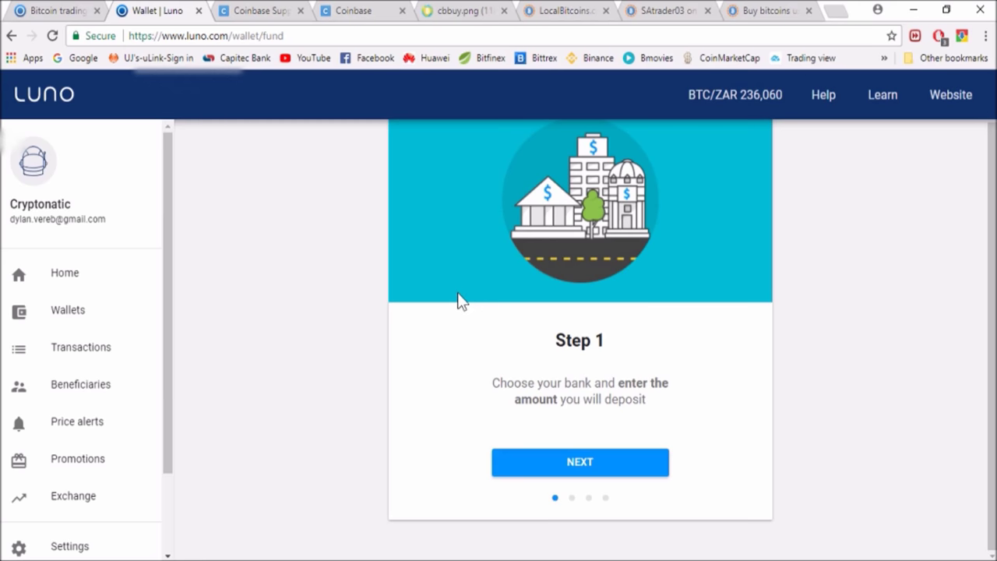
left_click(575, 463)
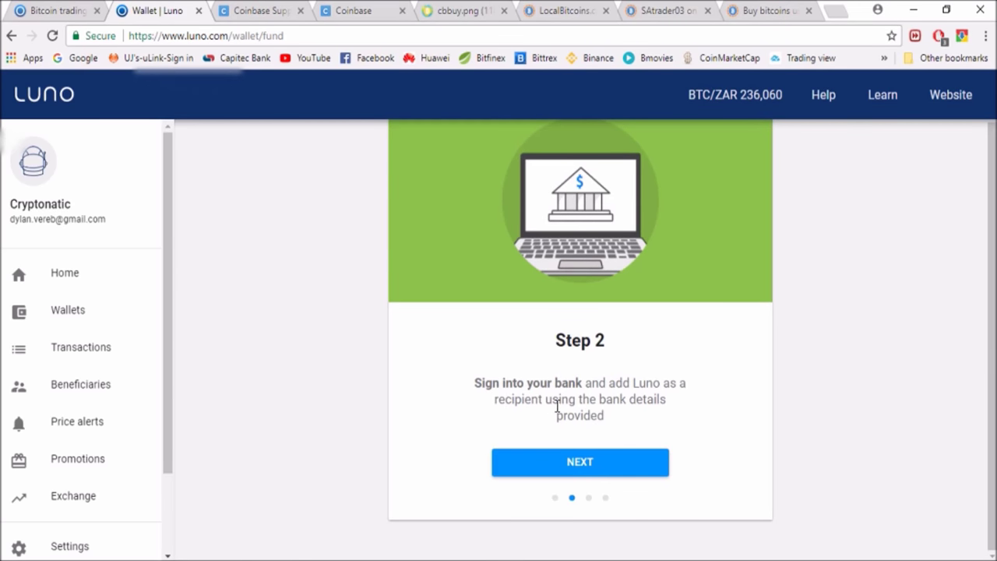
left_click(579, 468)
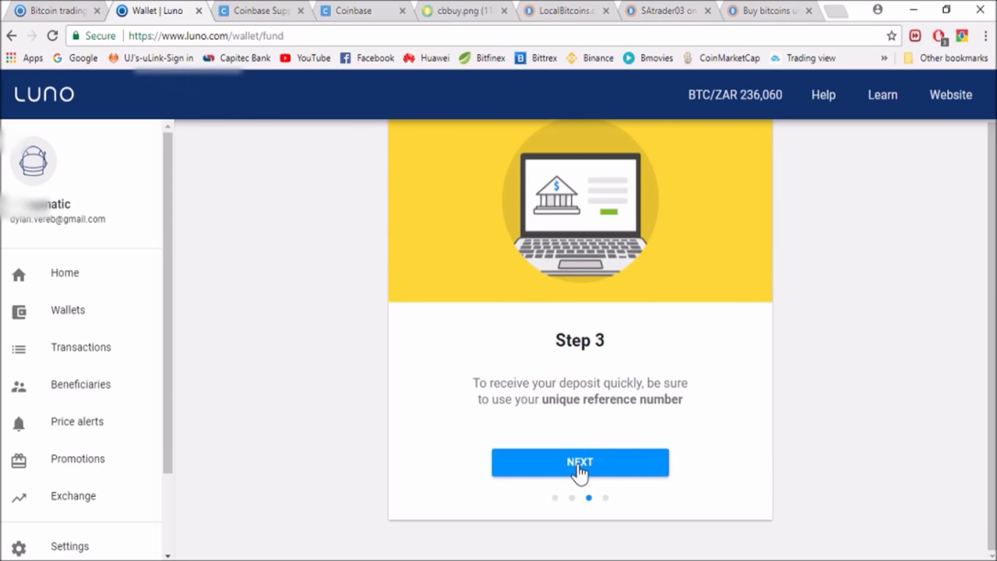
left_click(580, 467)
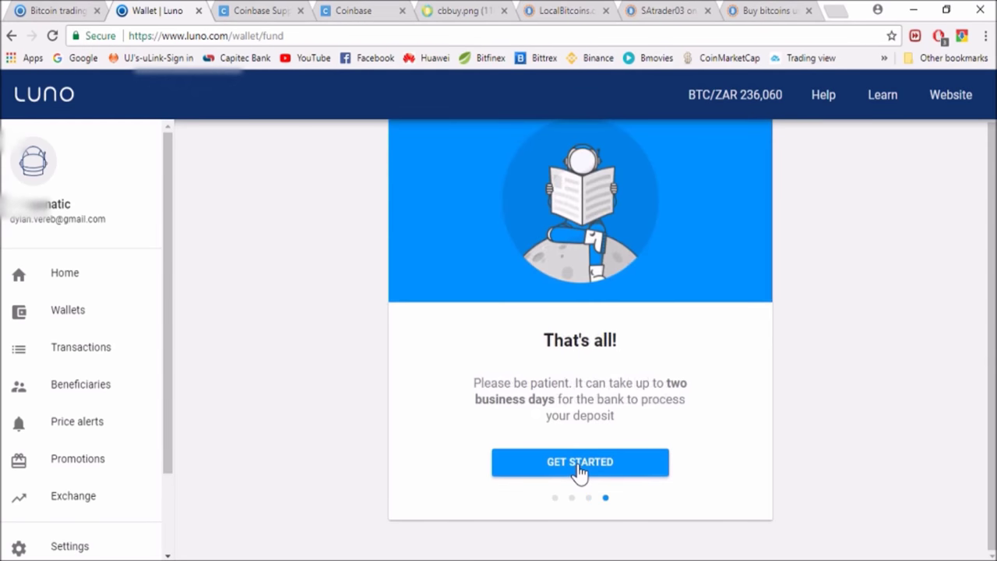
left_click(580, 468)
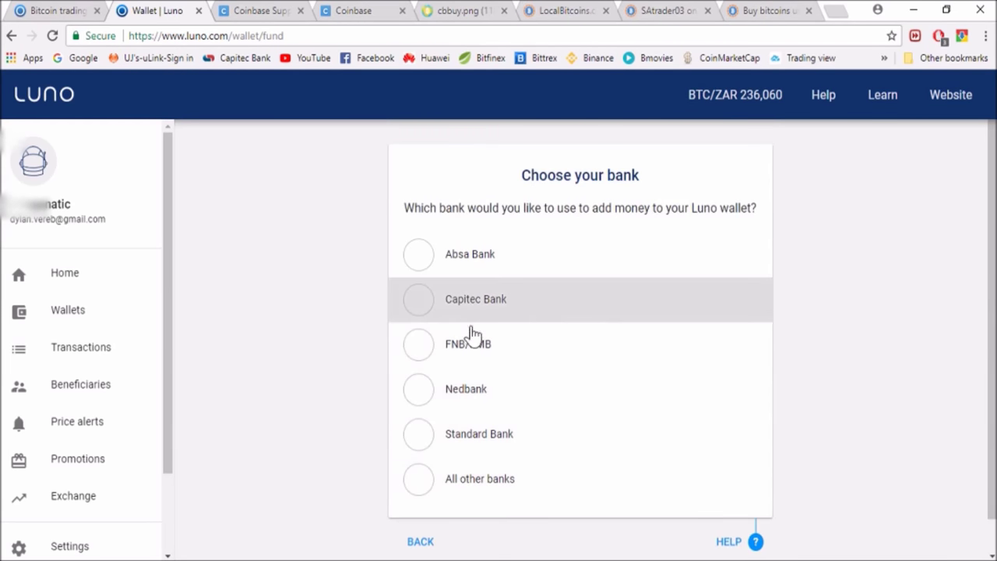
Step: Choose Nedbank as the funding bank and set the deposit amount to ZAR 100
left_click(419, 387)
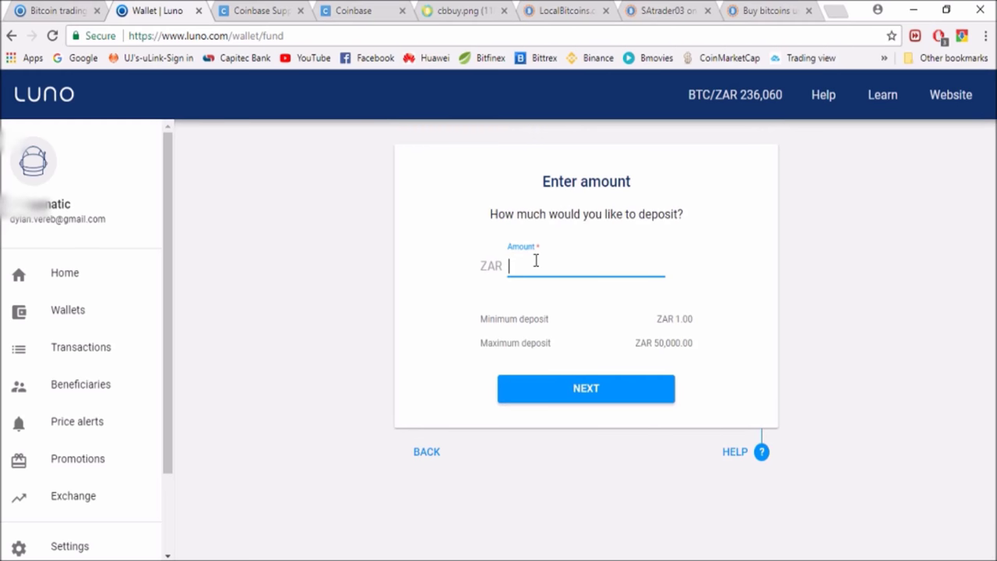
type("100")
left_click(621, 404)
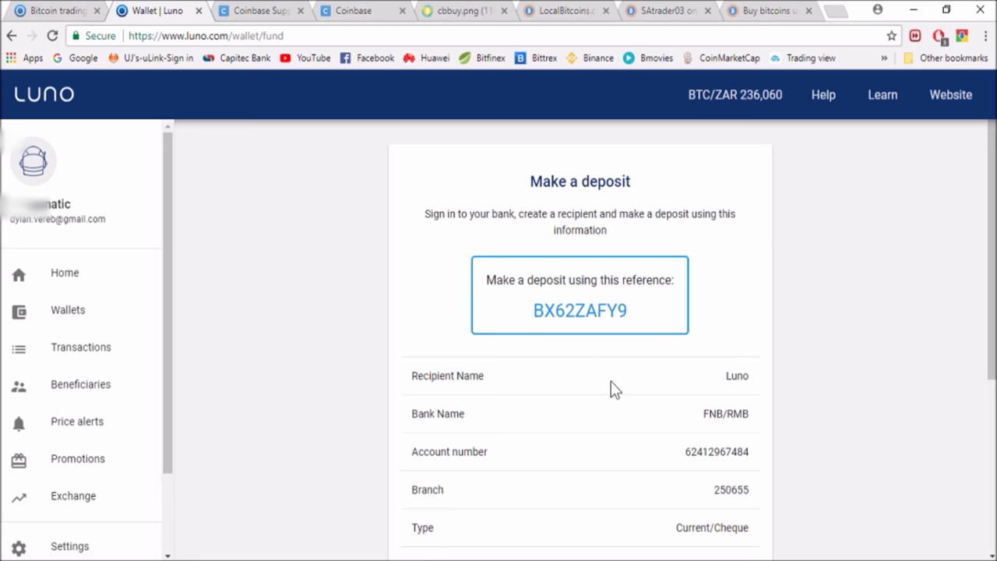
Step: Review the deposit instructions, highlighting the recipient's bank name, the account number and the payment reference
scroll(611, 381, "down", 2)
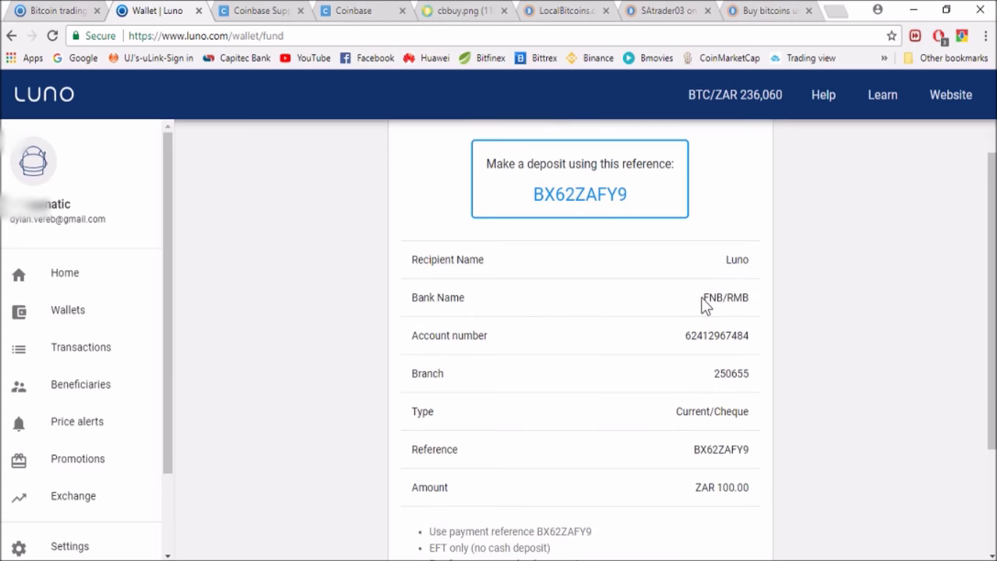
left_click_drag(703, 298, 749, 298)
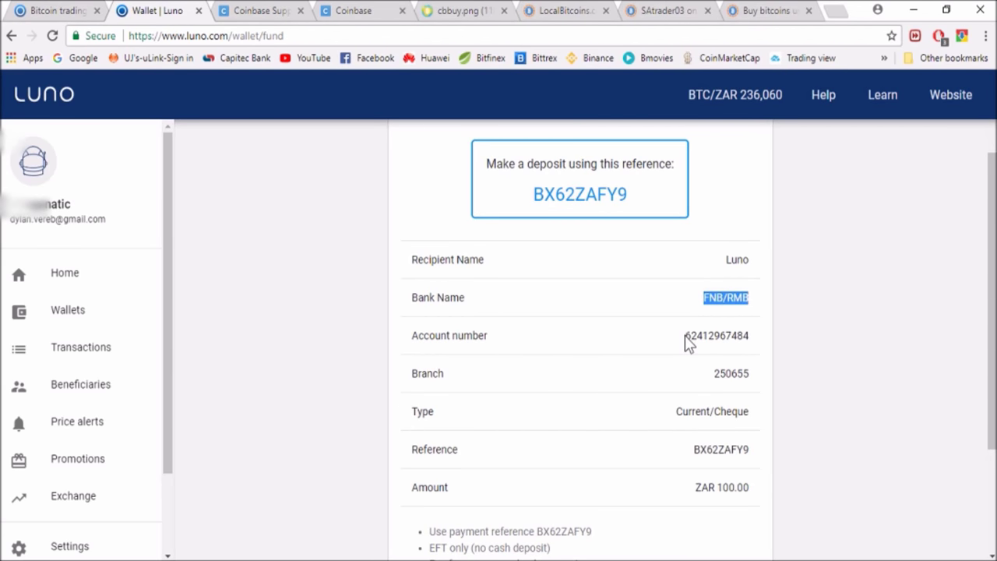
left_click_drag(686, 335, 749, 335)
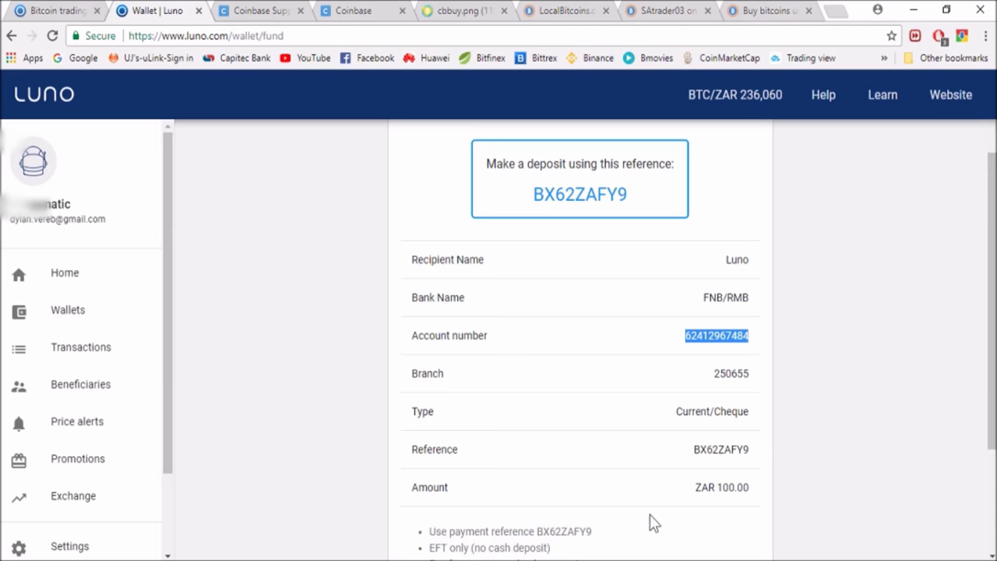
left_click(849, 372)
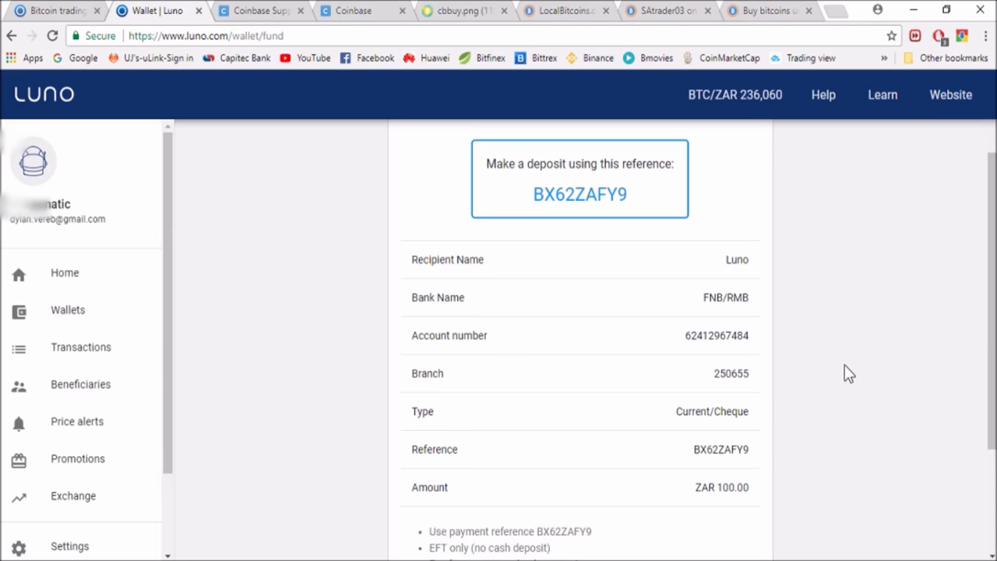
left_click_drag(693, 449, 750, 450)
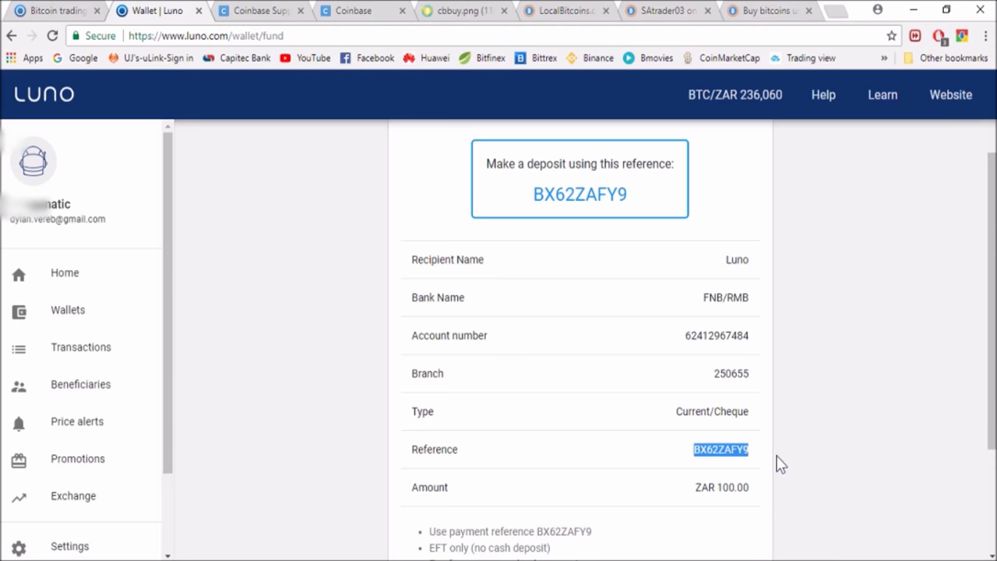
scroll(781, 464, "down", 3)
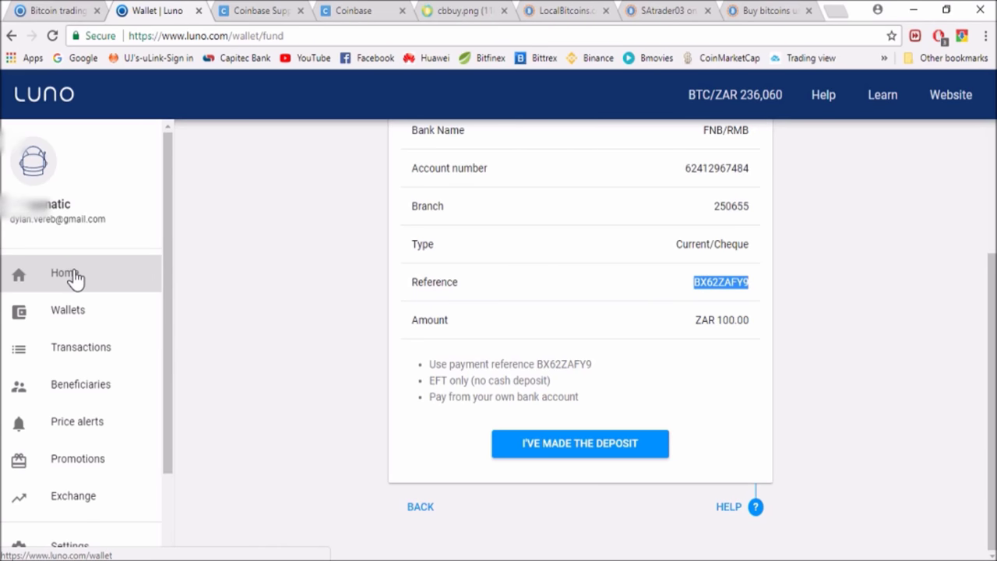
Step: Return to the wallet home page, cycle through the wallets, and view the overview of all wallets
left_click(72, 274)
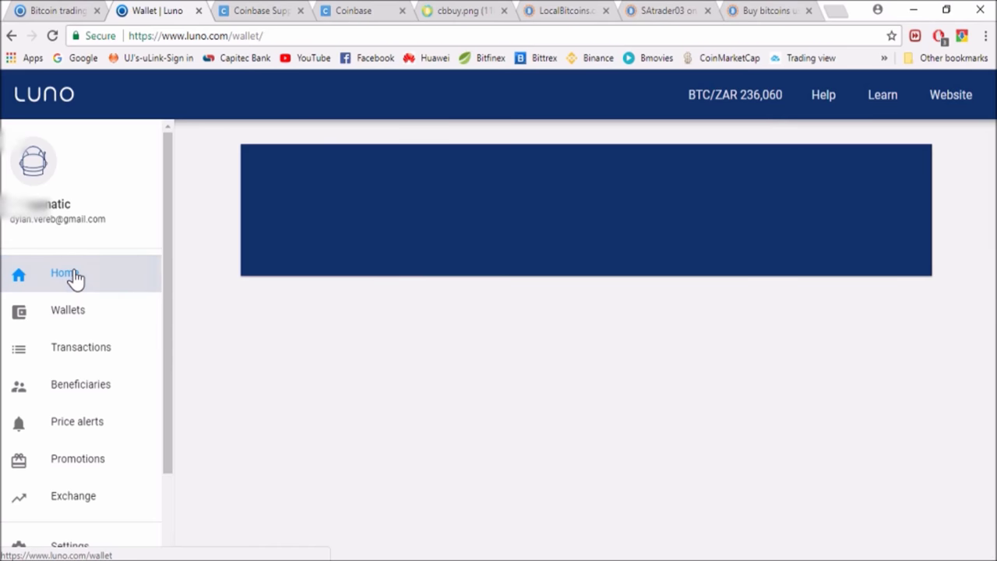
left_click(576, 216)
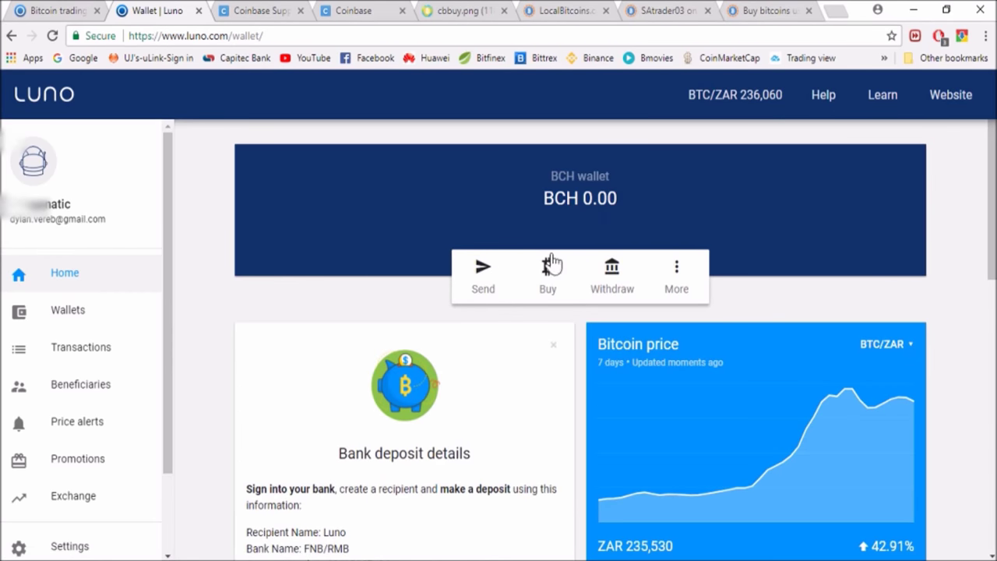
left_click(568, 200)
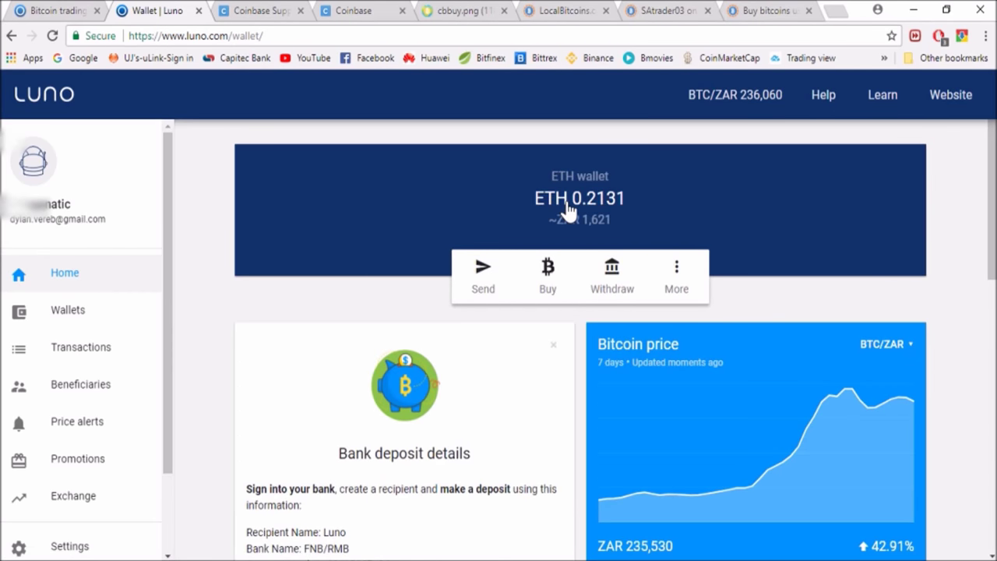
left_click(72, 314)
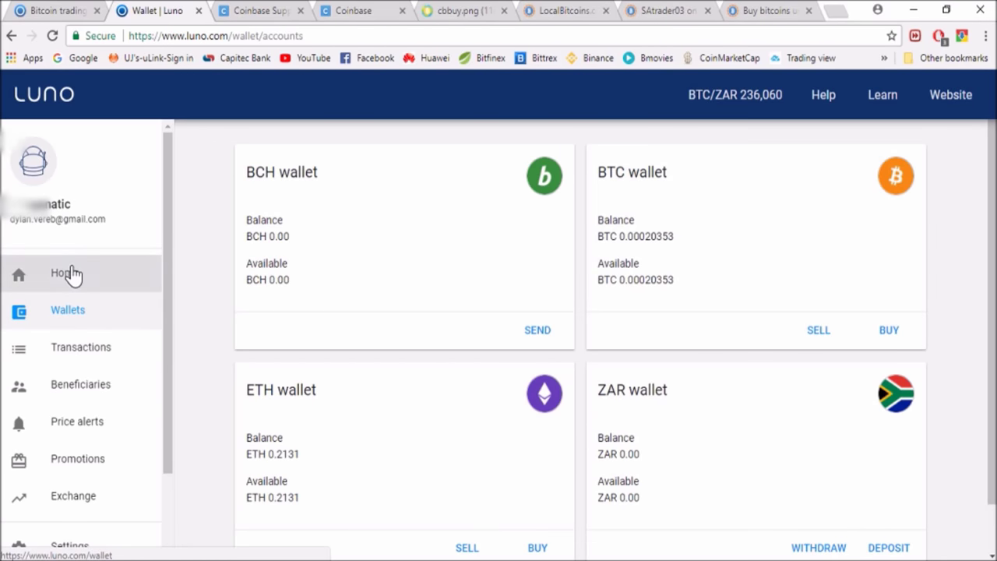
Step: Set up an Ethereum purchase with ZAR from the home page for ZAR 100 and submit the amount
left_click(70, 275)
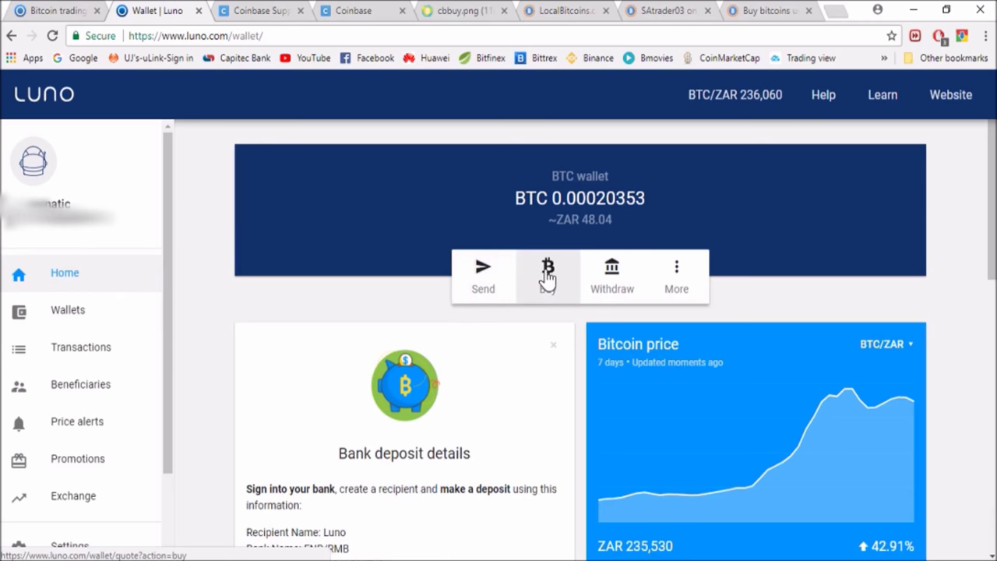
left_click(547, 279)
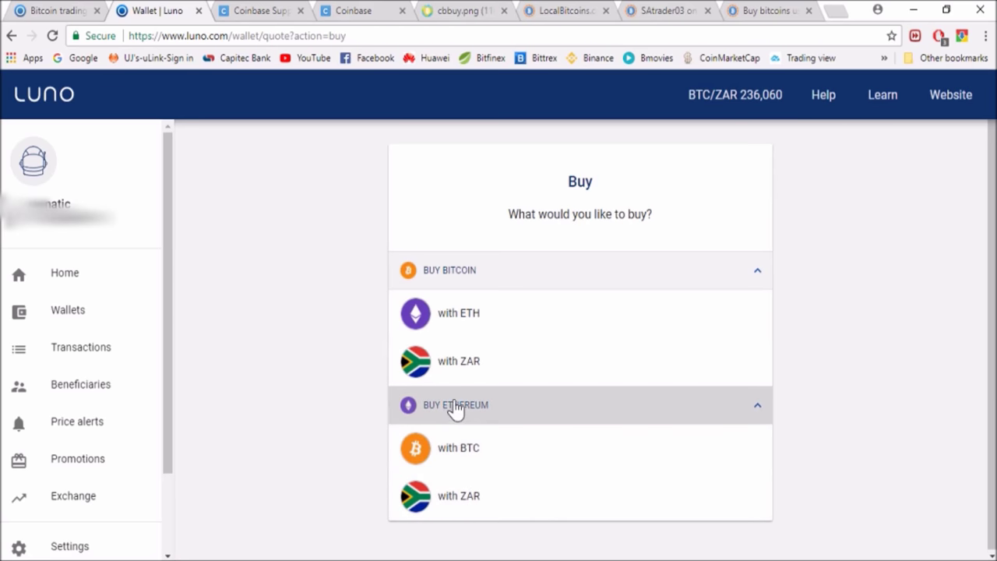
left_click(465, 514)
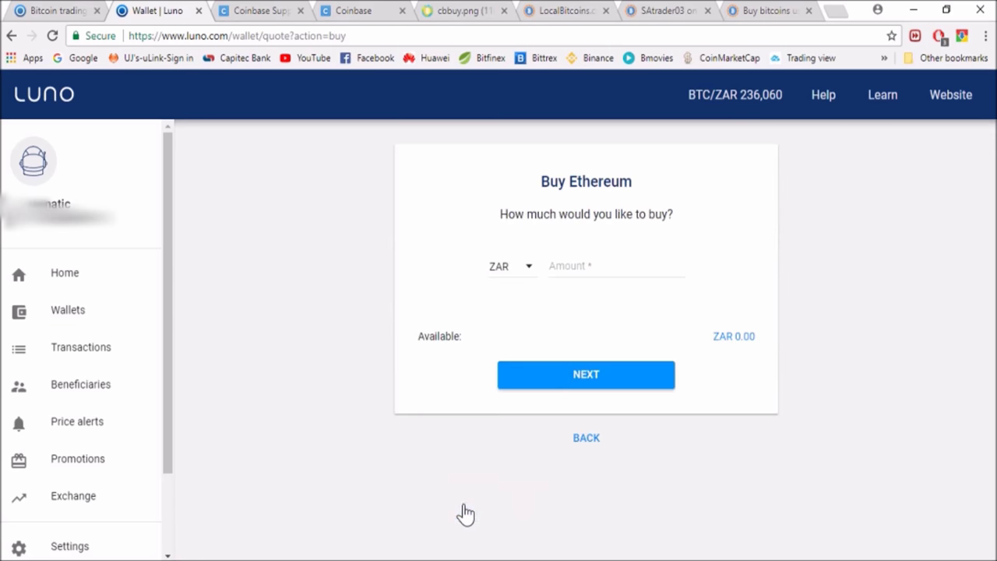
left_click(566, 270)
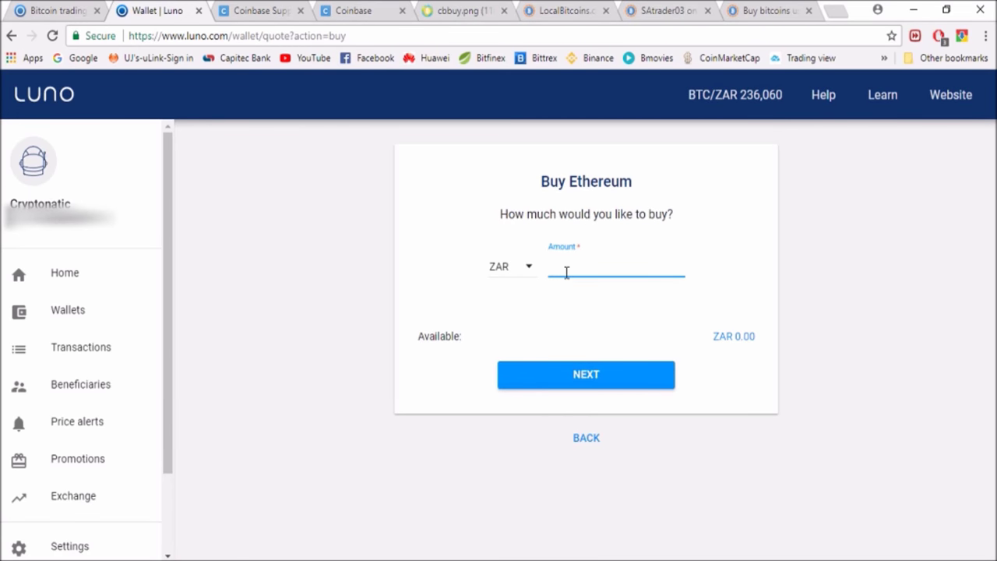
type("100")
left_click(557, 378)
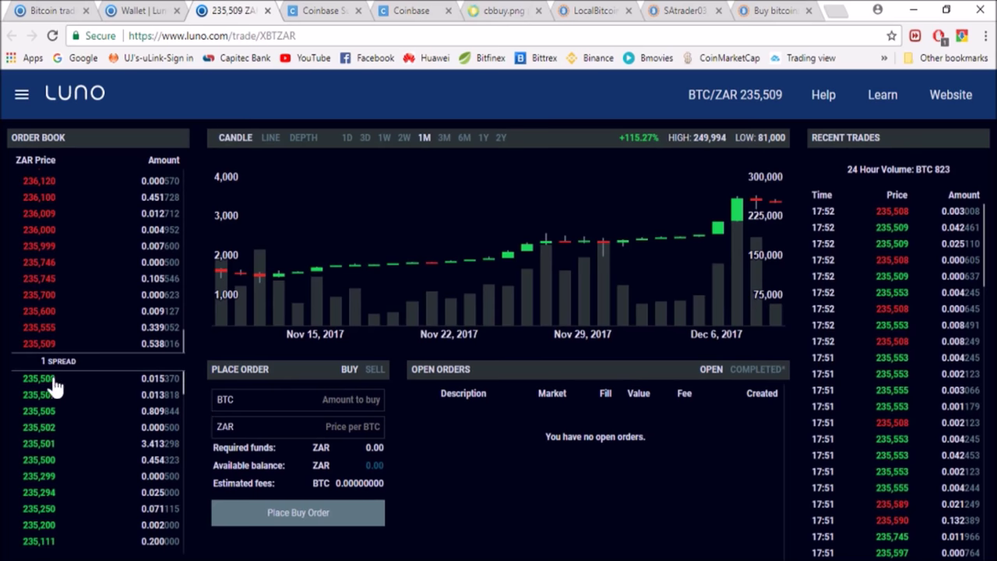
Step: Fill in an exchange buy order for 0.01 BTC at the order book price of ZAR 235508 and highlight the estimated fees
left_click(300, 400)
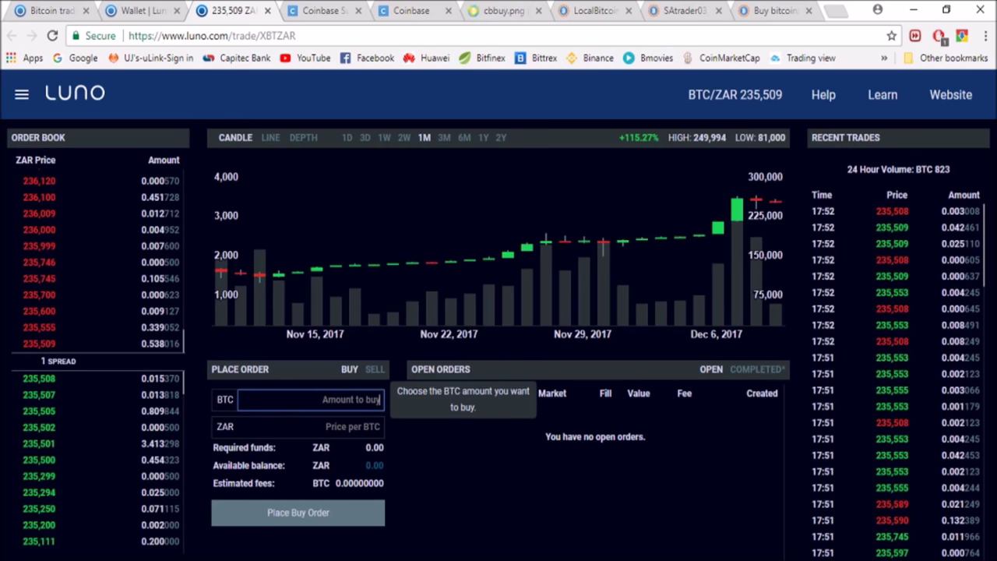
type("0")
key("BackSpace")
key("Tab")
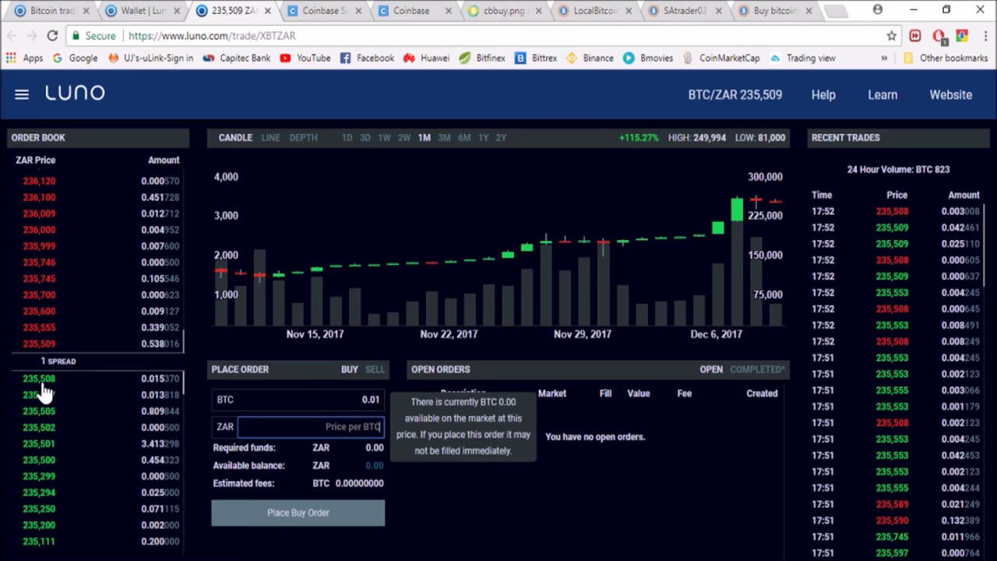
left_click(39, 380)
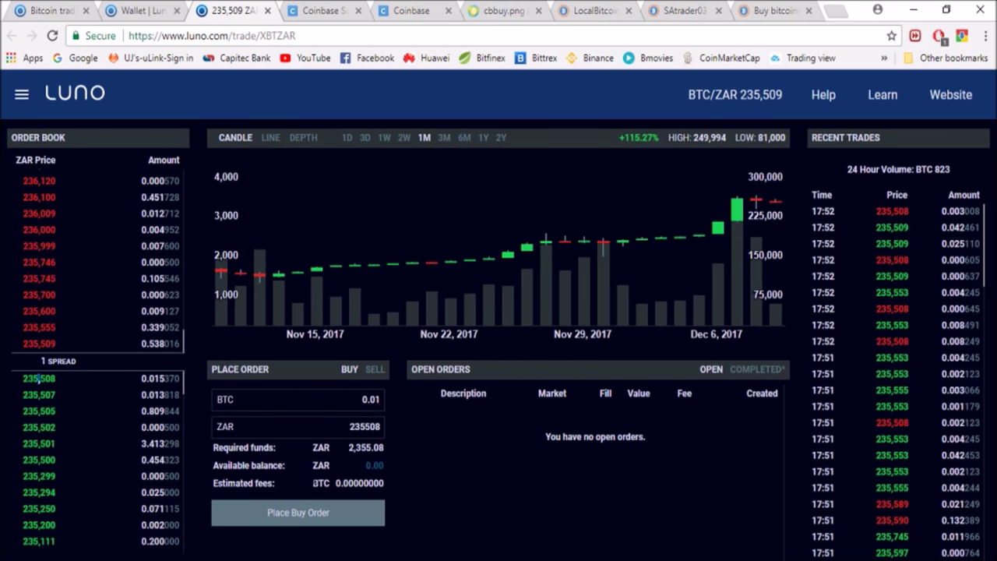
left_click_drag(336, 483, 387, 482)
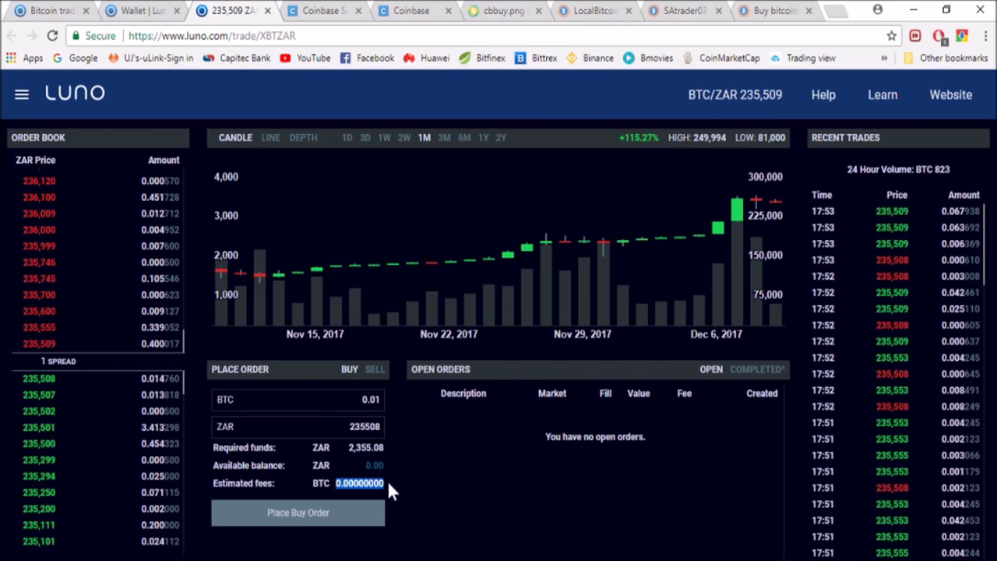
Step: Change the BTC buy order's price to the order book's sell price of ZAR 235999 and highlight the estimated fees
left_click(440, 484)
double_click(35, 247)
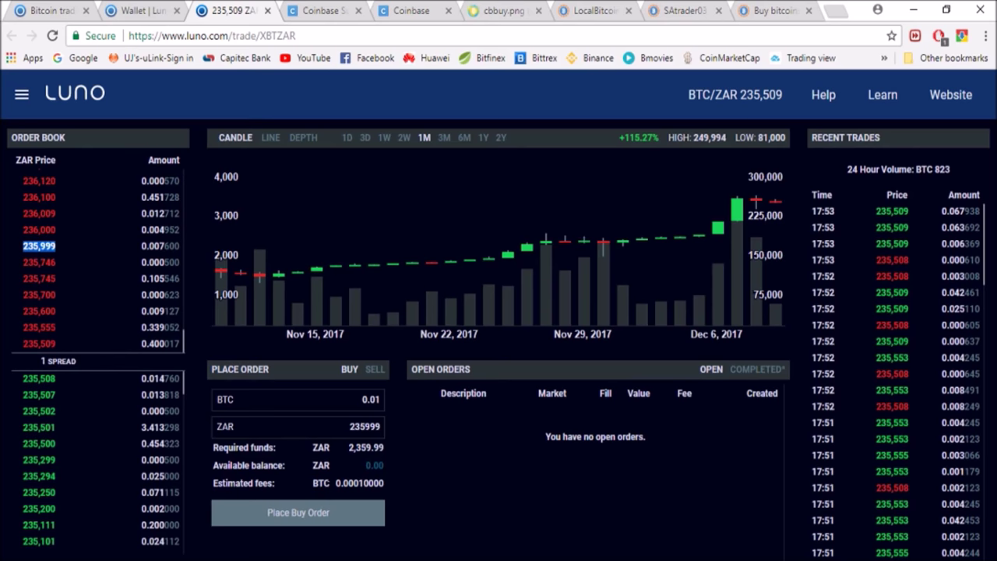
left_click_drag(335, 483, 379, 483)
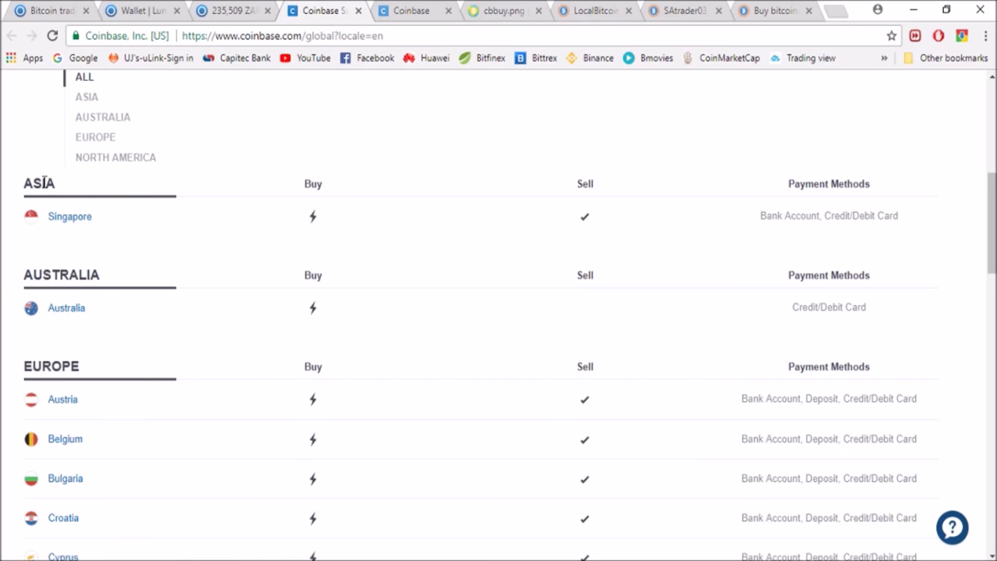
Step: Look through Coinbase's list of supported countries and payment methods, and switch to the Coinbase dashboard
scroll(67, 366, "down", 8)
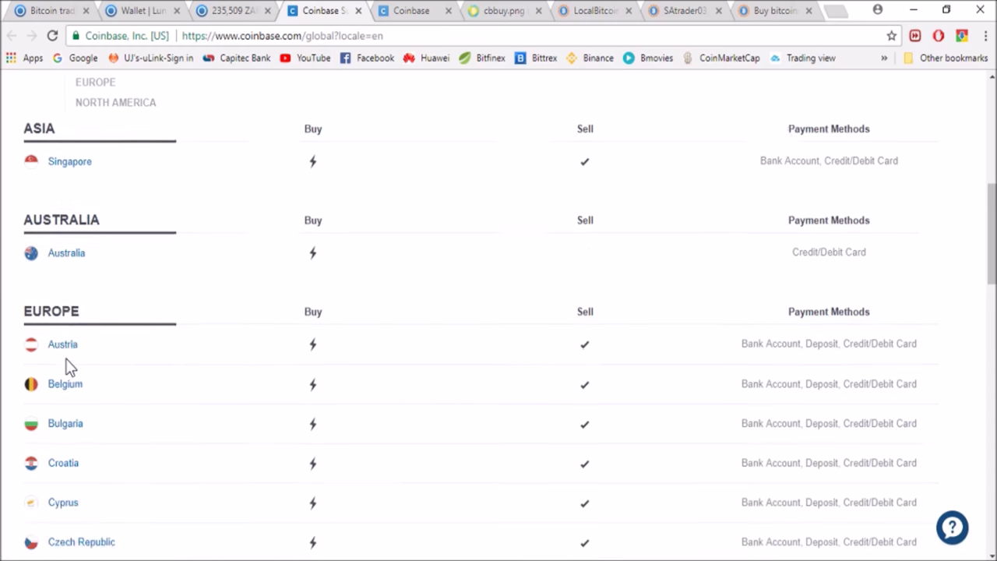
scroll(67, 366, "down", 8)
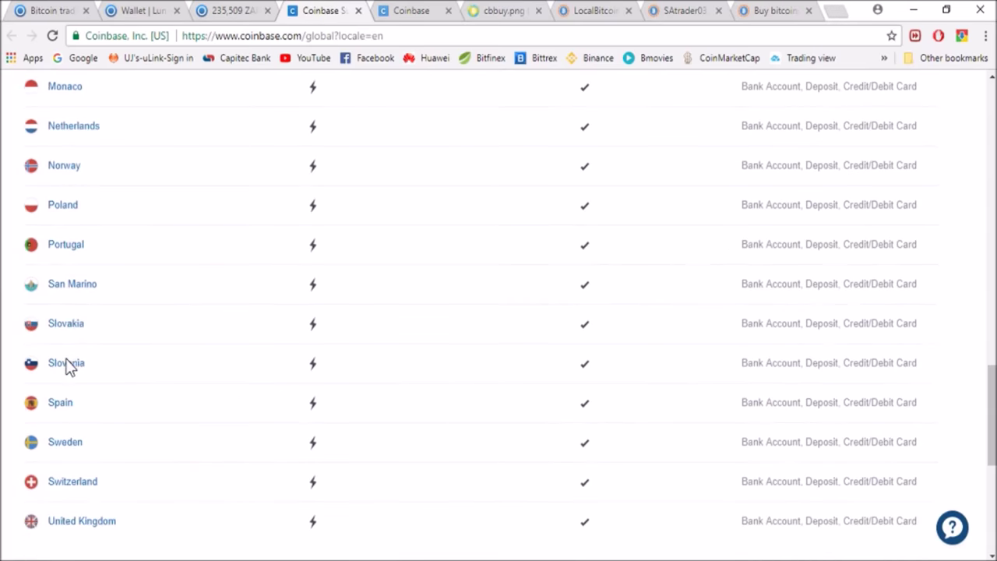
left_click(401, 14)
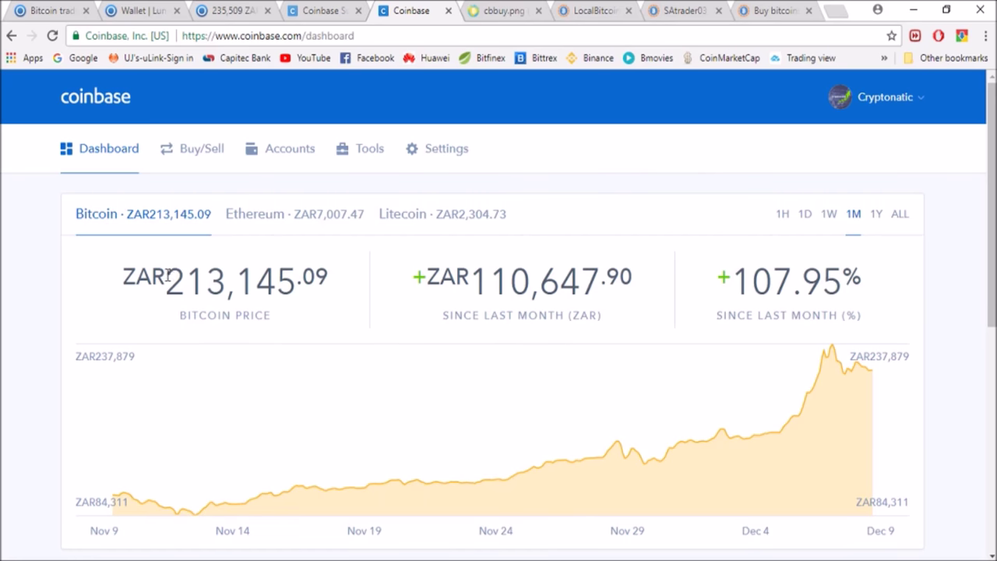
Step: Highlight the Bitcoin price on the Coinbase dashboard and review the price chart and portfolio balances
left_click_drag(168, 274, 332, 294)
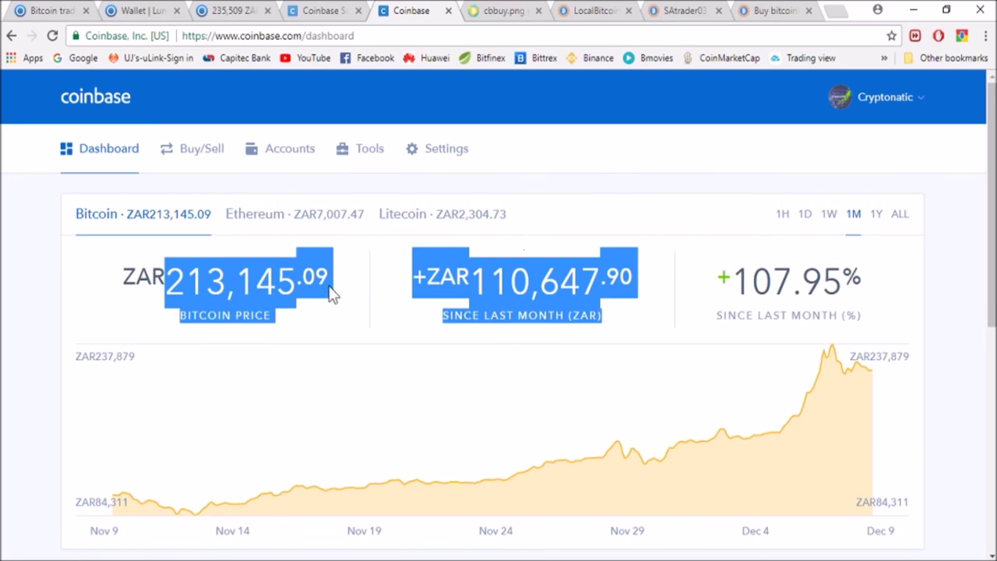
left_click(613, 139)
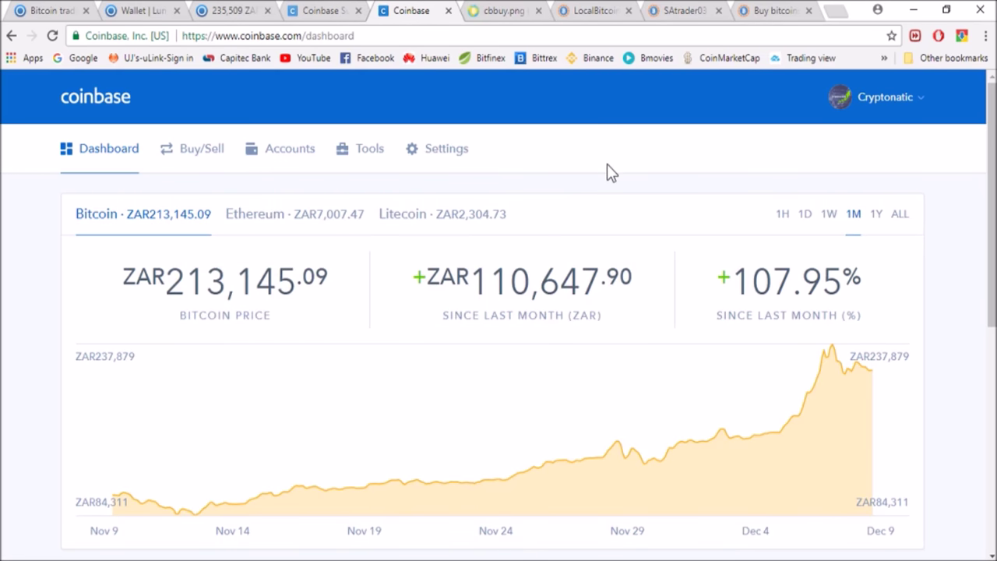
scroll(607, 172, "down", 2)
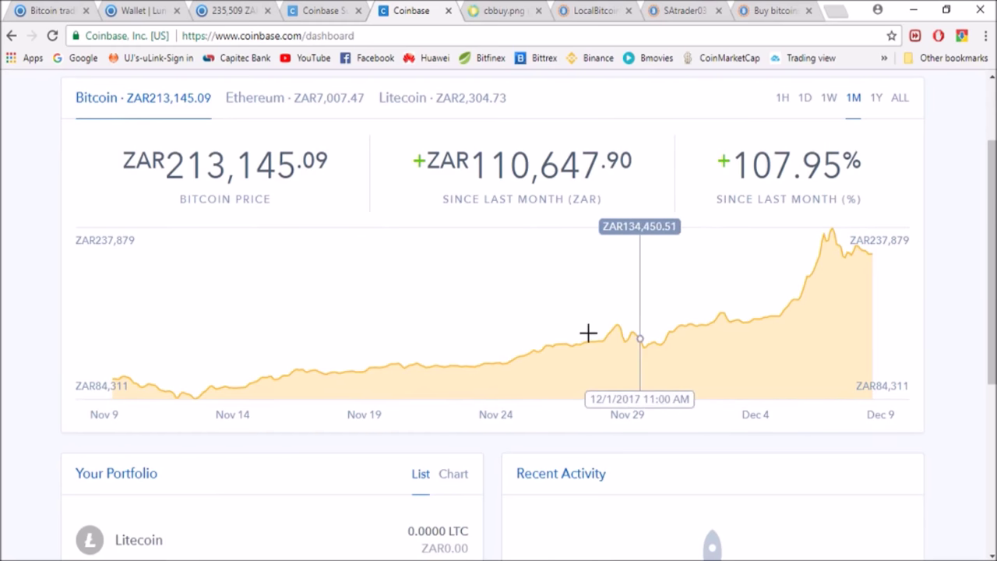
scroll(20, 255, "down", 4)
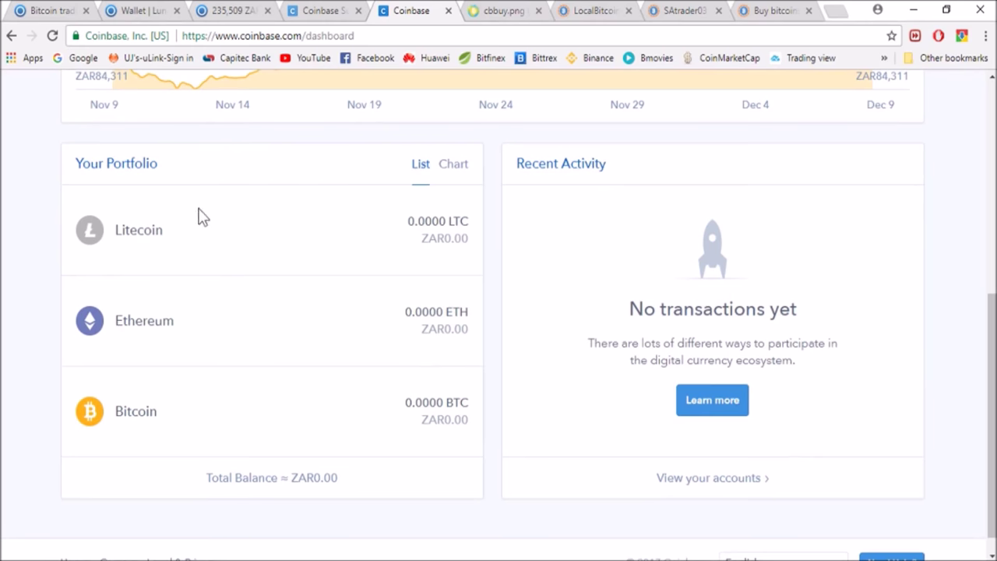
scroll(411, 349, "up", 5)
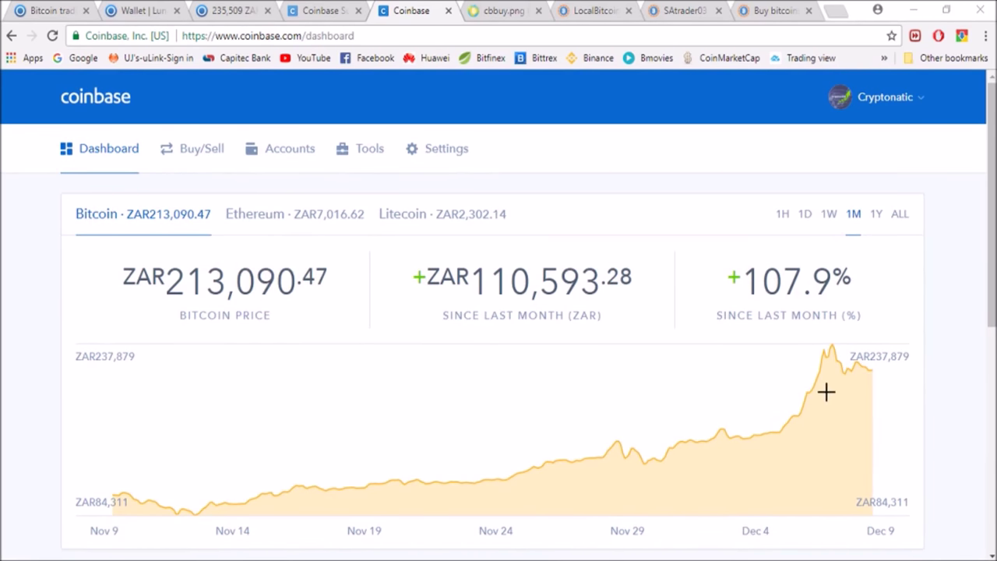
Step: Check the Coinbase buy page, and try to buy BTC from the BTC wallet in the accounts overview
left_click(194, 162)
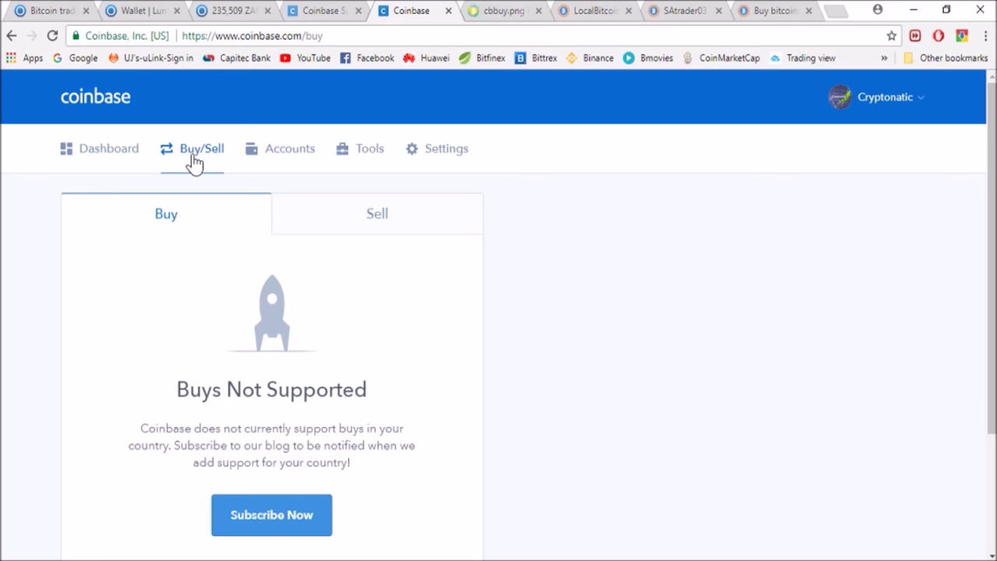
left_click(261, 159)
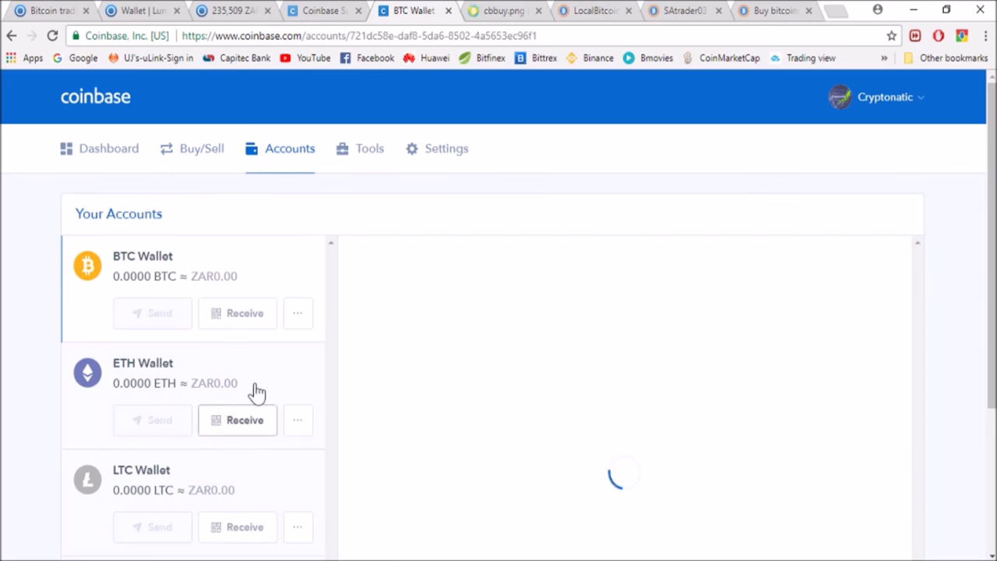
scroll(639, 459, "down", 3)
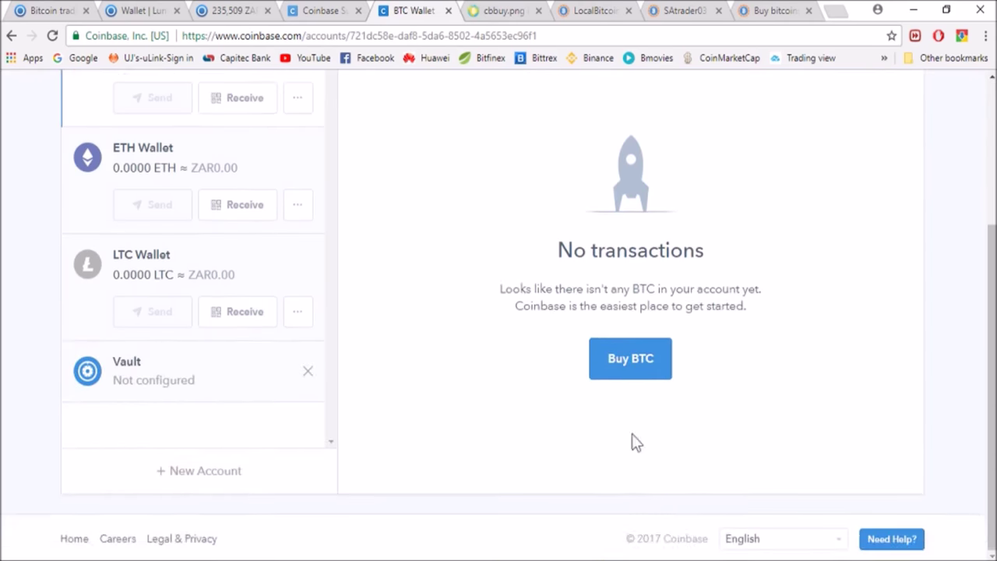
left_click(633, 362)
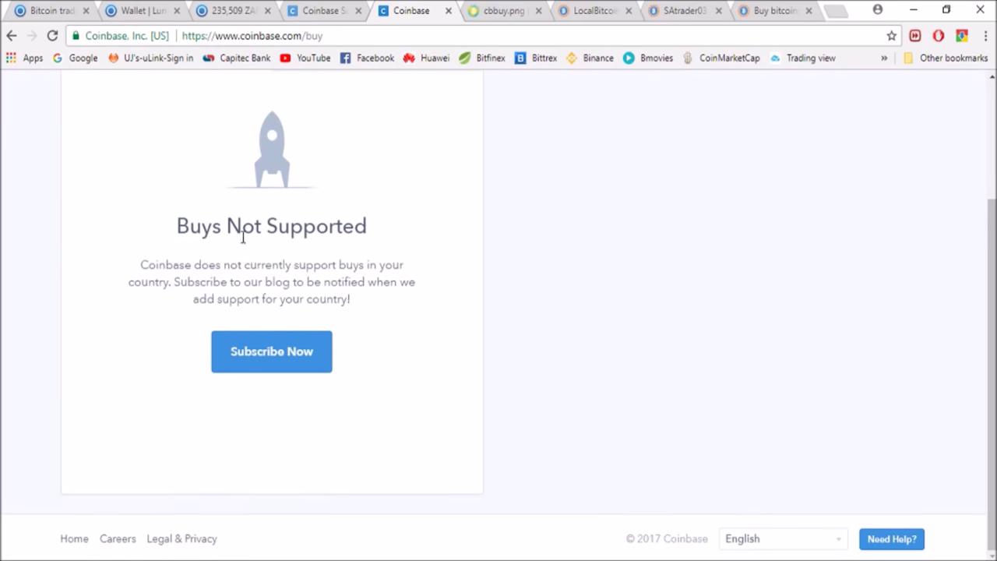
scroll(359, 327, "up", 2)
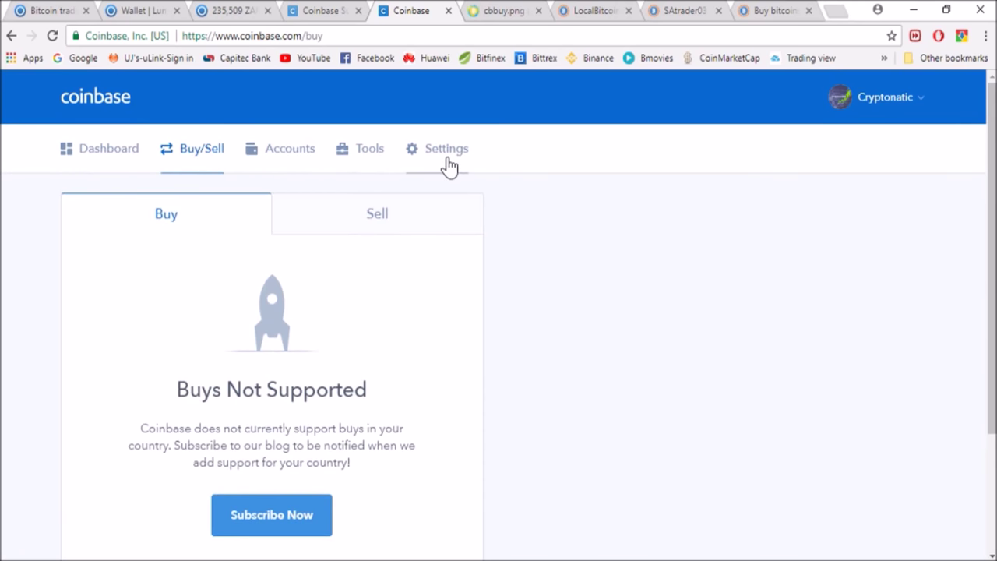
Step: Return to the Coinbase dashboard and view the sample Bitcoin purchase form in the cbbuy.png image
left_click(136, 162)
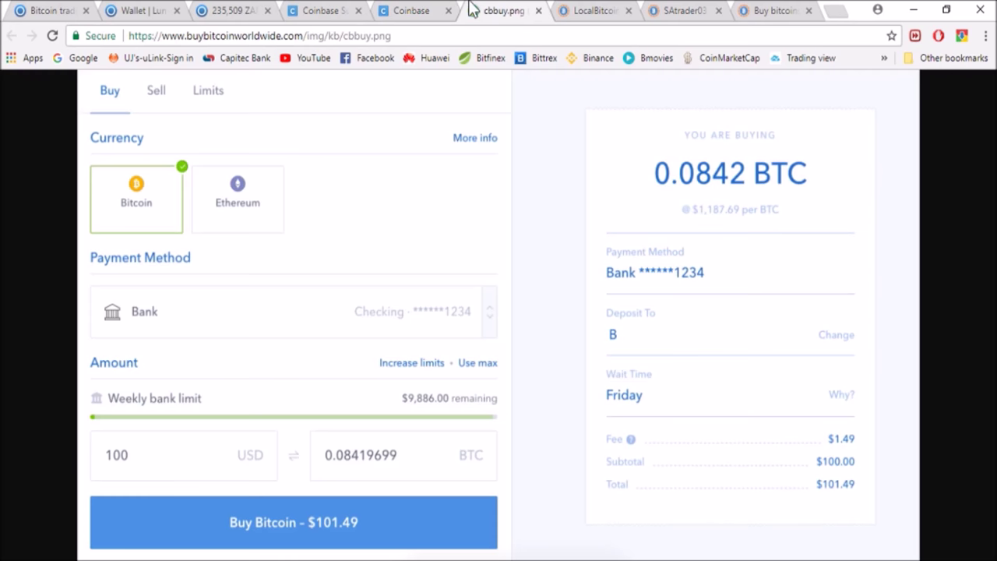
left_click(472, 9)
Step: Switch to the LocalBitcoins buy page and set the quick buy currency to USD
key("ctrl+Tab")
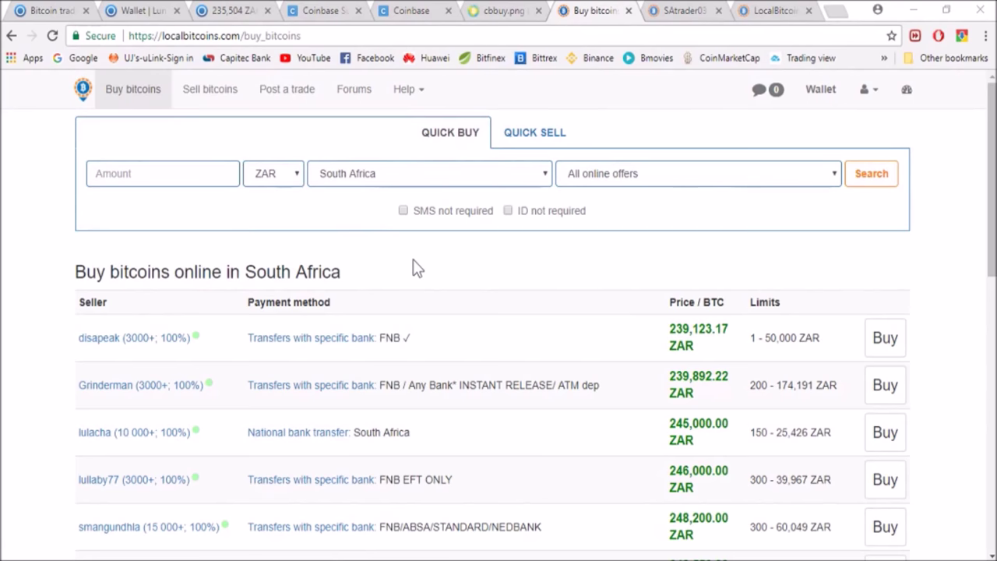
left_click(295, 175)
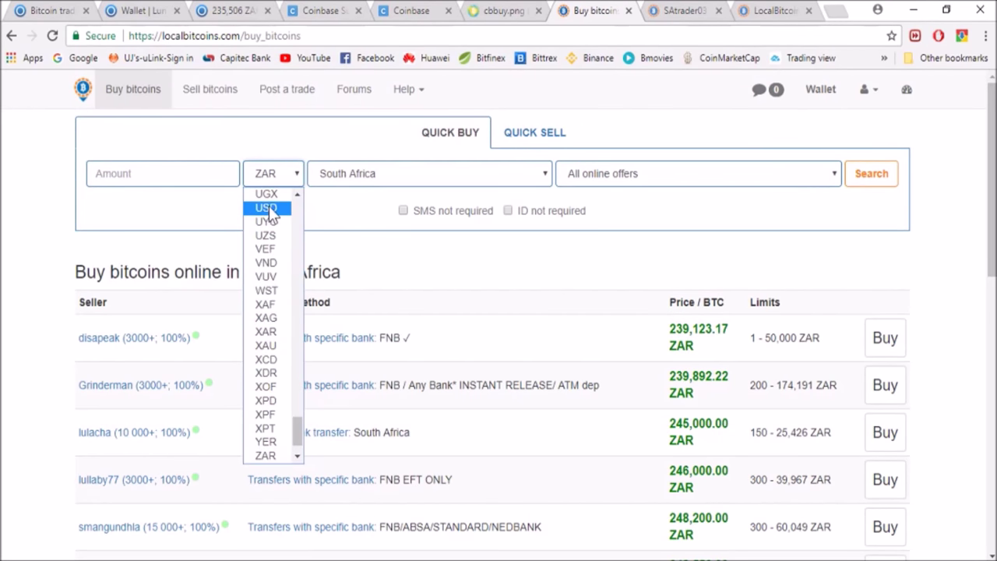
left_click(269, 209)
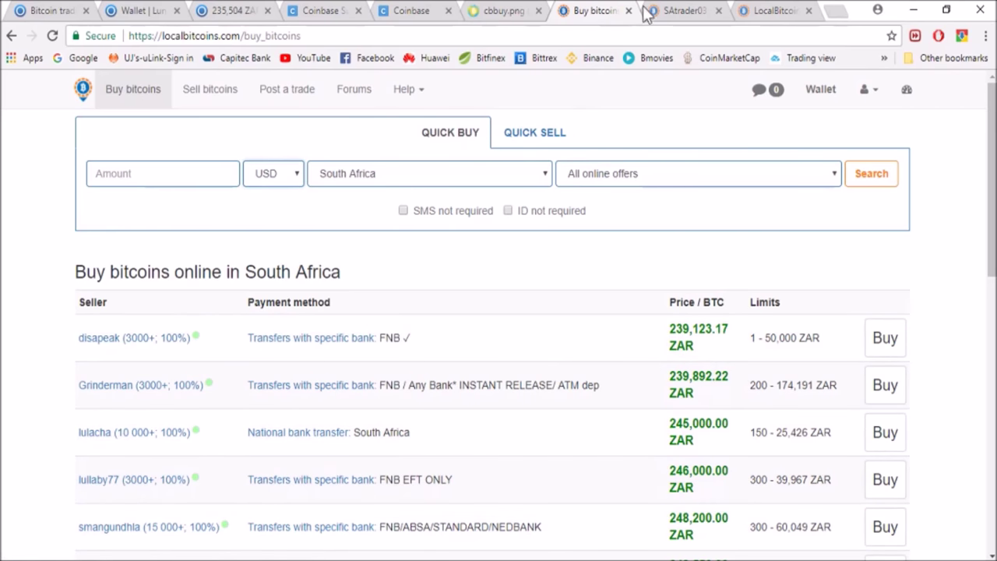
Step: Open the trader's profile page and review the trade volume, confirmed trades, feedback score and verifications
left_click(672, 12)
scroll(450, 374, "down", 1)
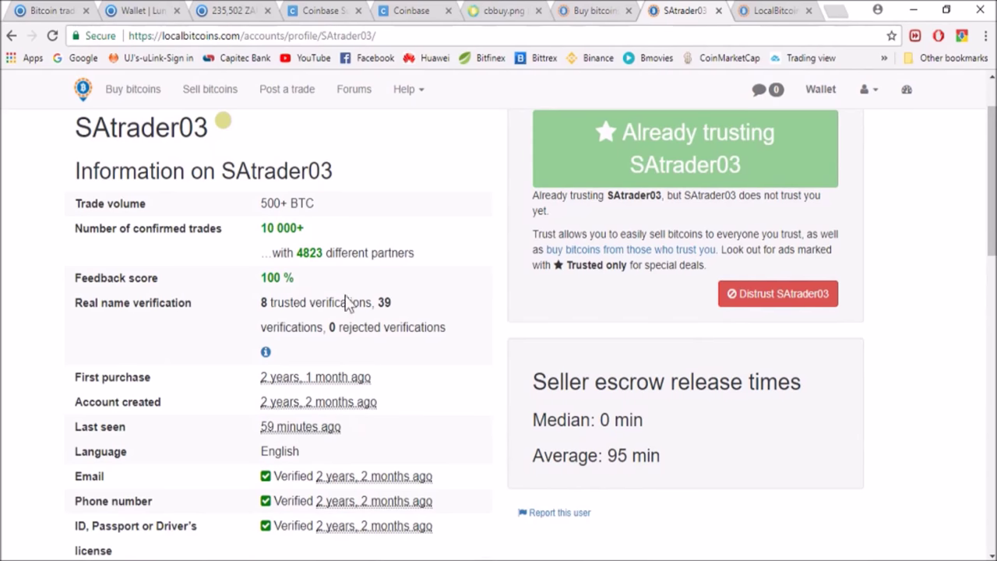
scroll(314, 253, "down", 3)
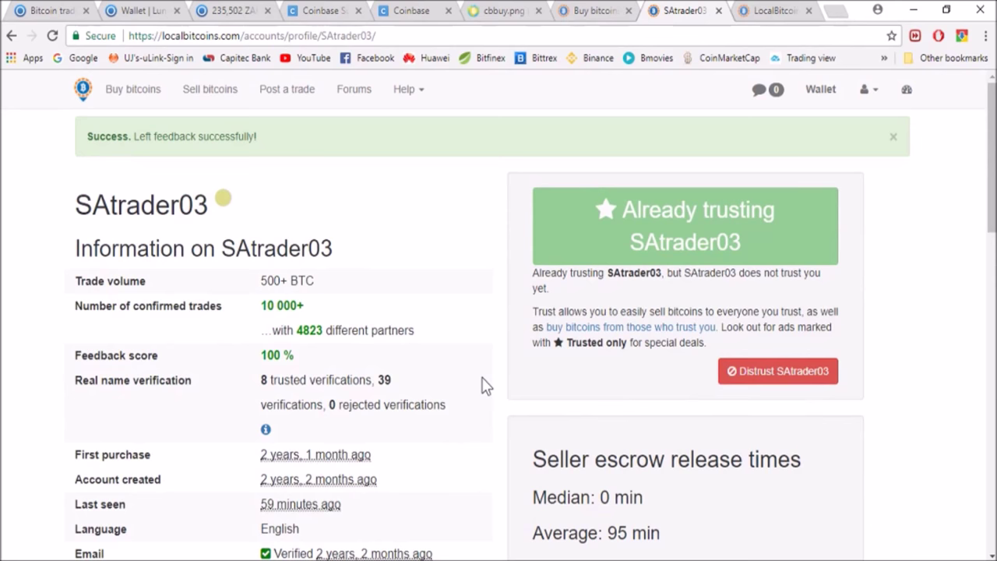
Step: Open the first FNB bank transfer offer in the South African buy listings and highlight its terms of trade
left_click(611, 12)
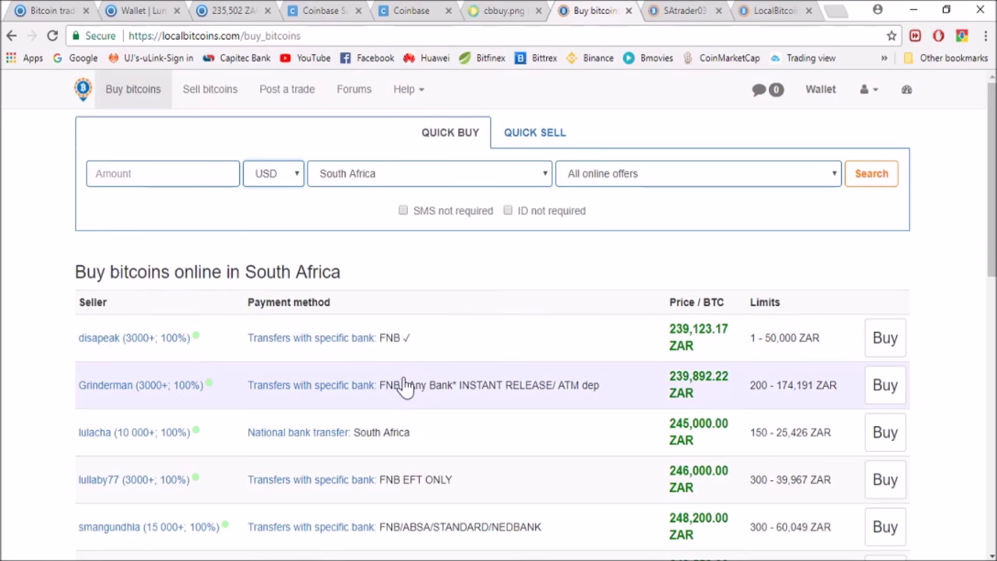
scroll(403, 487, "down", 1)
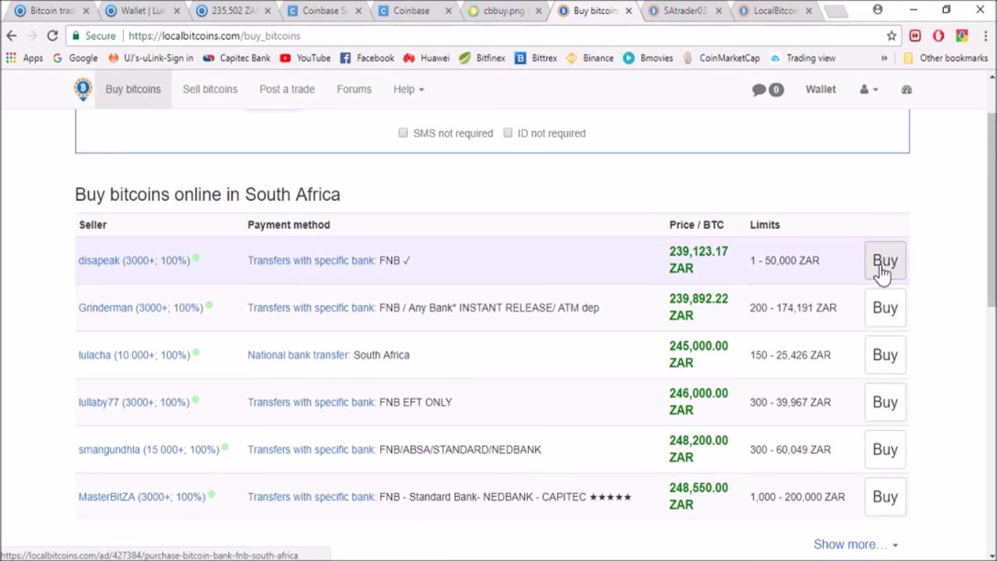
left_click(884, 262)
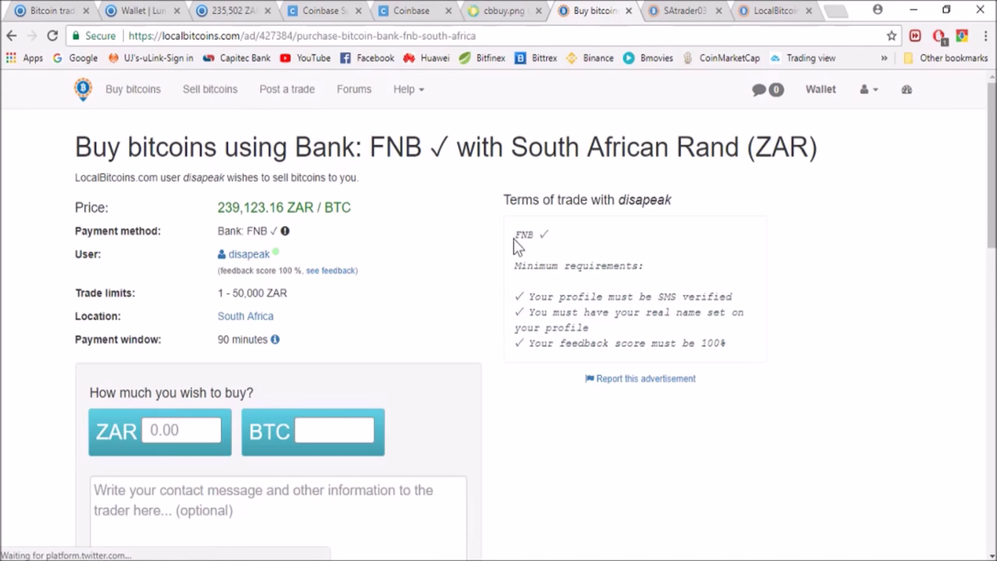
left_click_drag(514, 232, 725, 340)
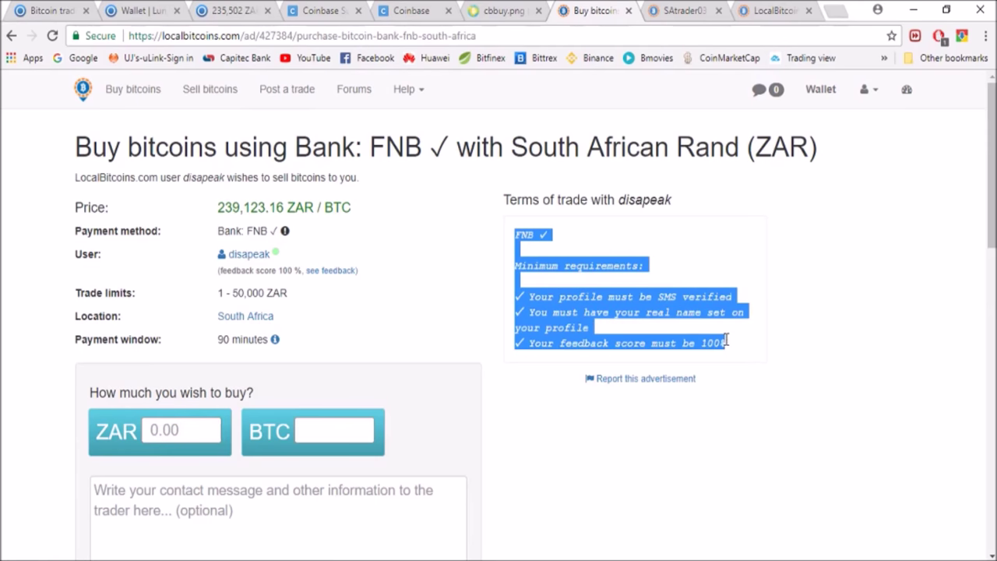
left_click(916, 300)
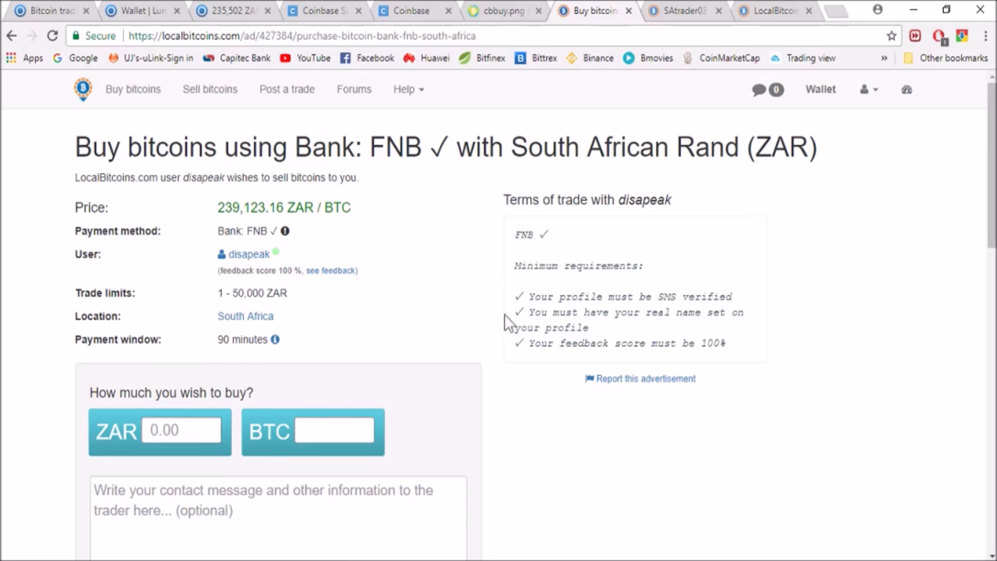
Step: Examine the offer's ZAR and BTC amount fields, the message box and the trade request option
scroll(499, 319, "down", 1)
left_click(185, 352)
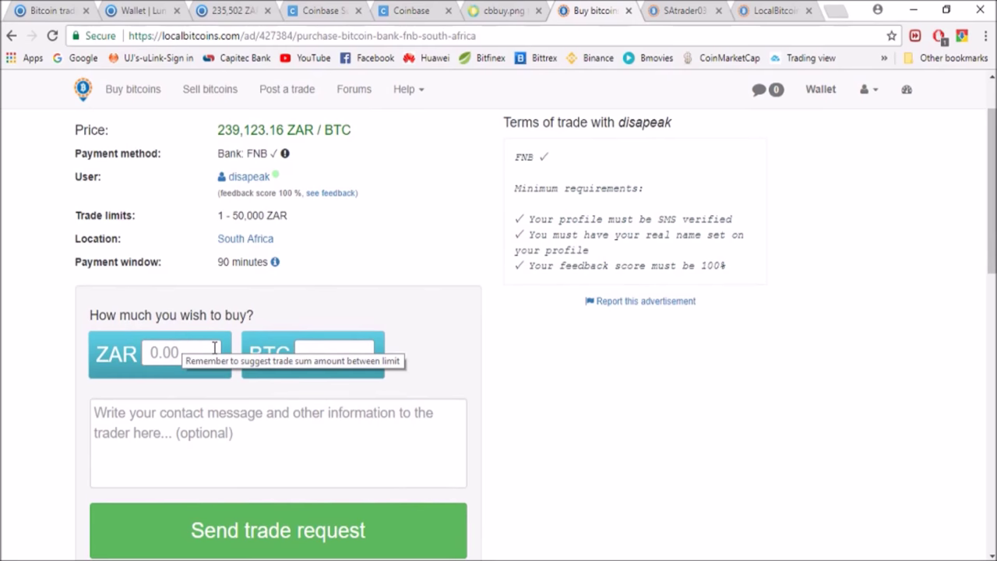
scroll(312, 428, "down", 1)
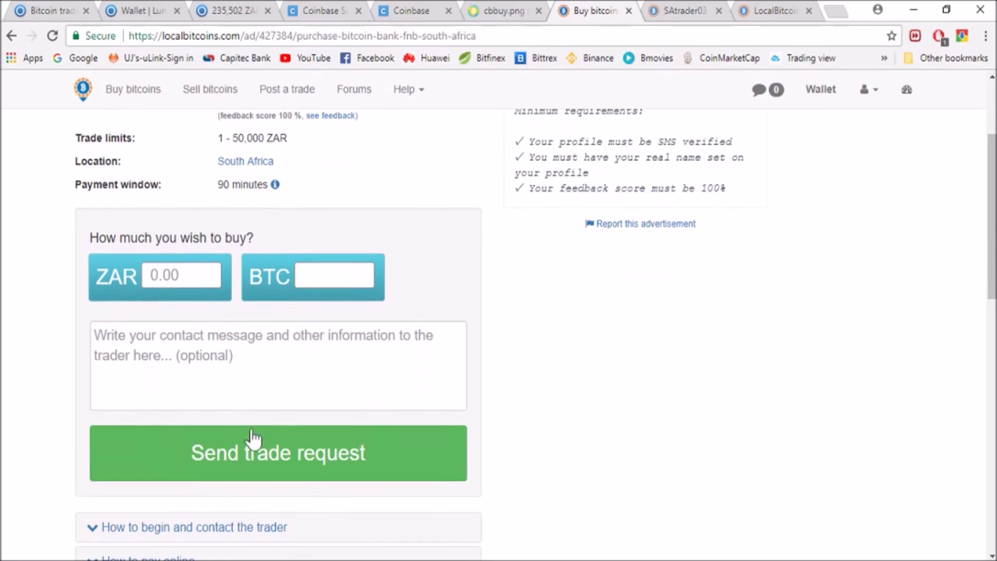
scroll(701, 382, "up", 2)
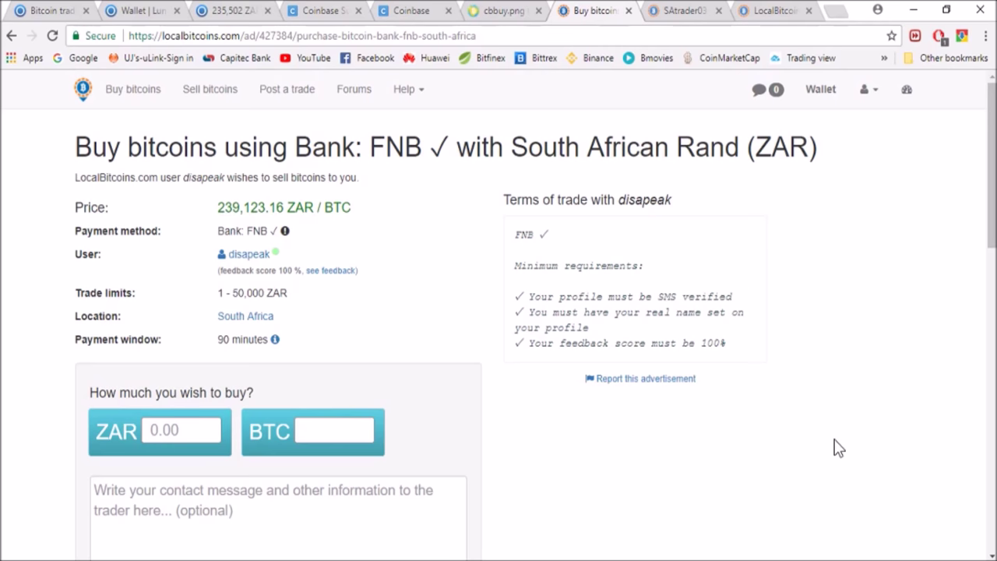
Step: Open the LocalBitcoins wallet, point out the sendable BTC balance, and switch to the last open LocalBitcoins page
left_click(824, 94)
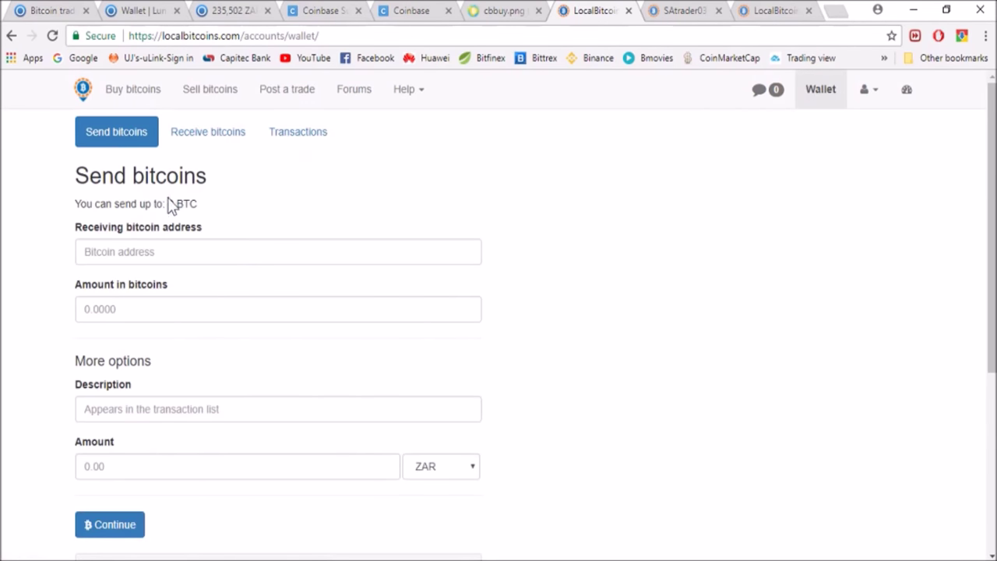
double_click(170, 203)
key("ctrl+9")
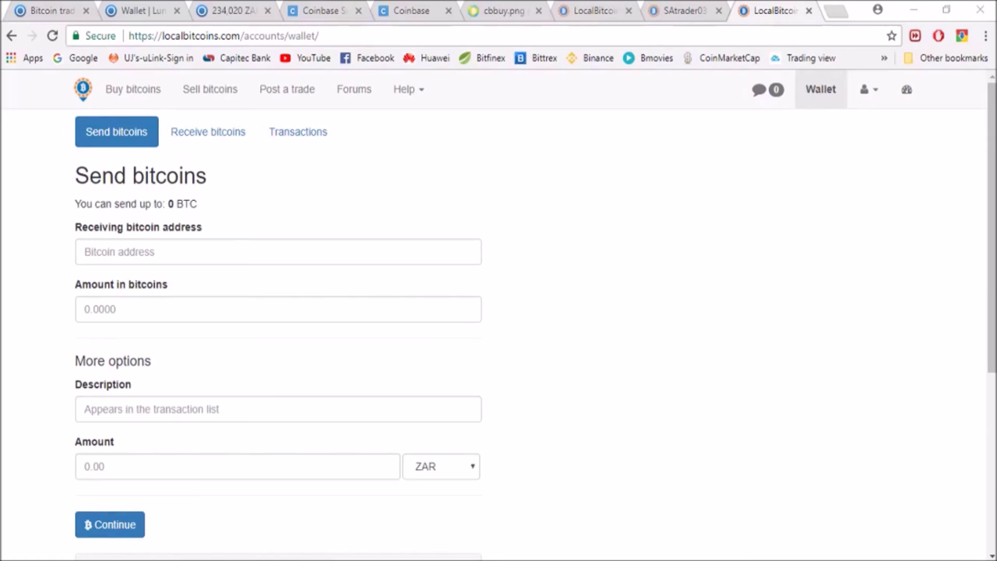